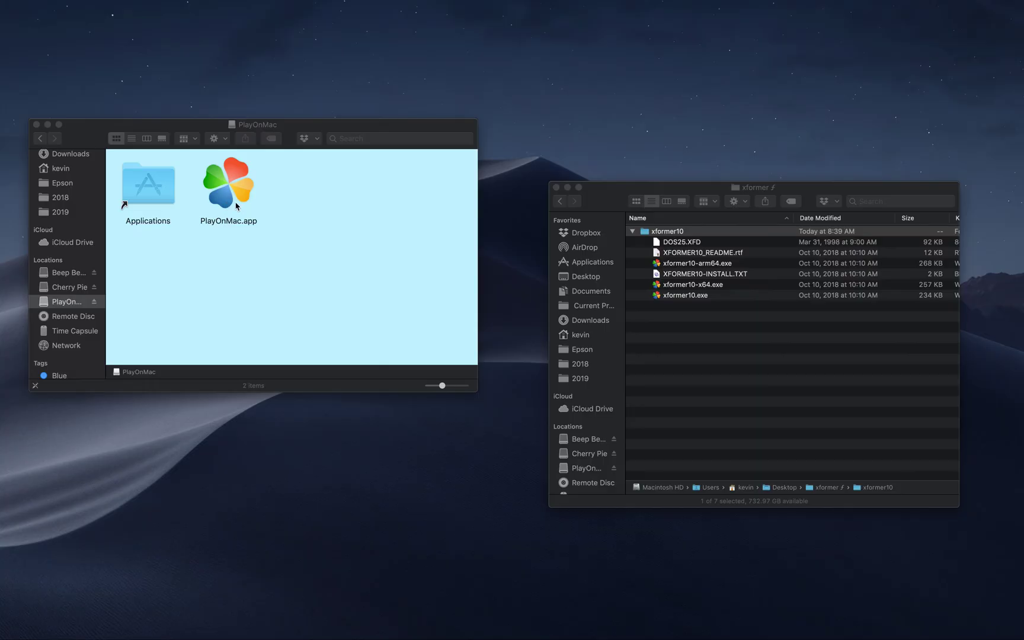
# Step: Create a new folder named PlayonMac inside Applications and open it
pyautogui.click(69, 303)
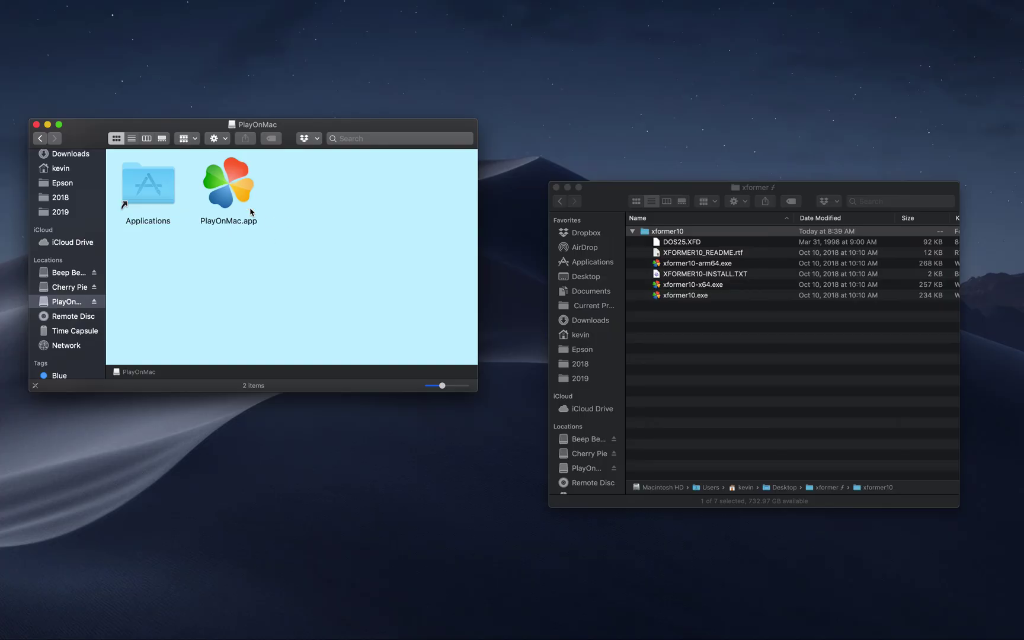
pyautogui.moveTo(243, 192); pyautogui.dragTo(177, 237)
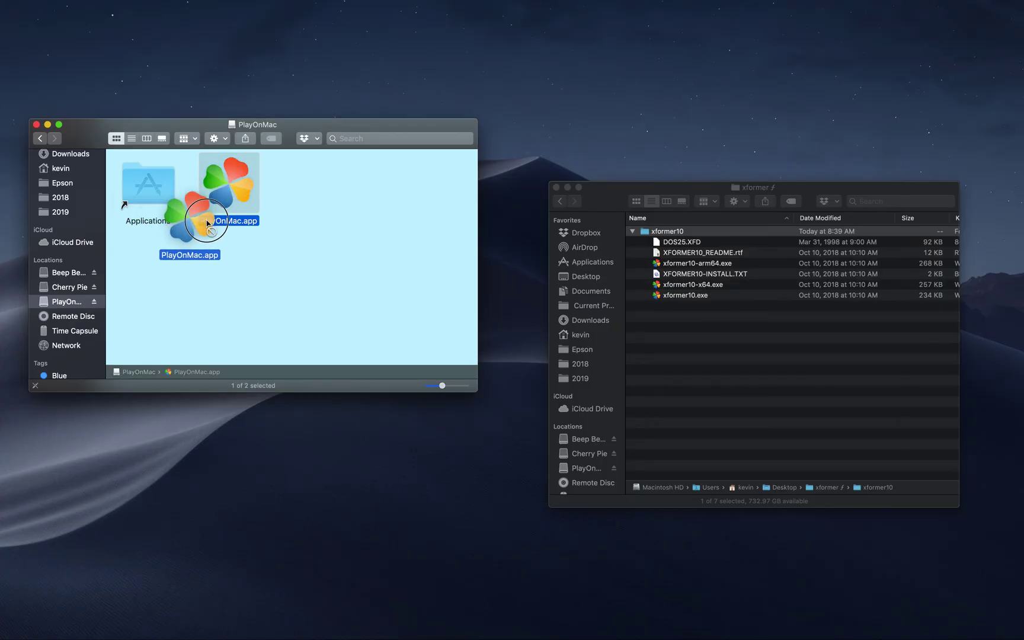
pyautogui.click(326, 260)
pyautogui.press('super+n')
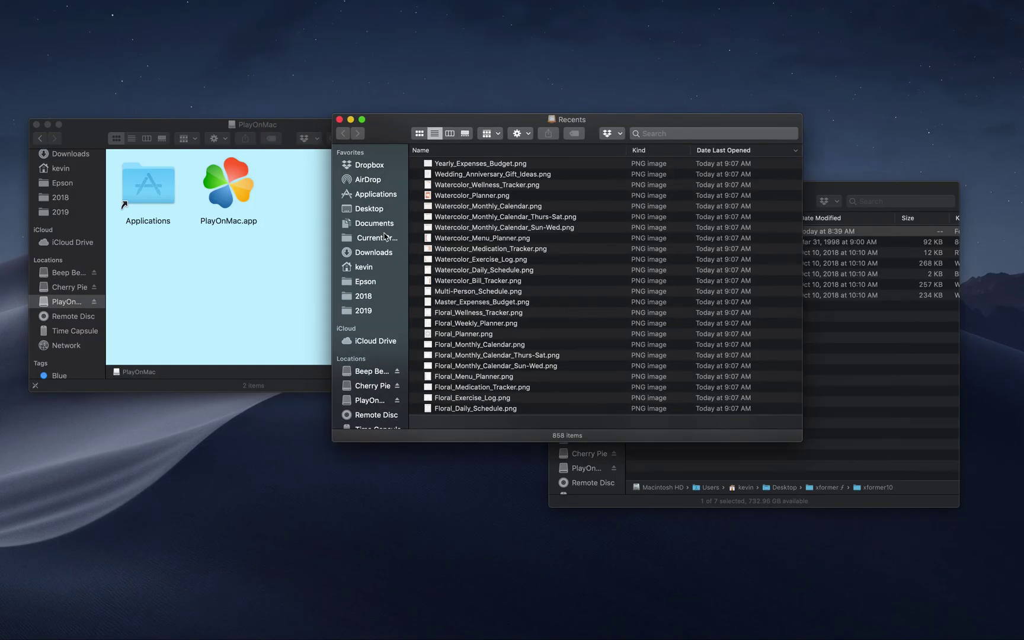
pyautogui.click(368, 194)
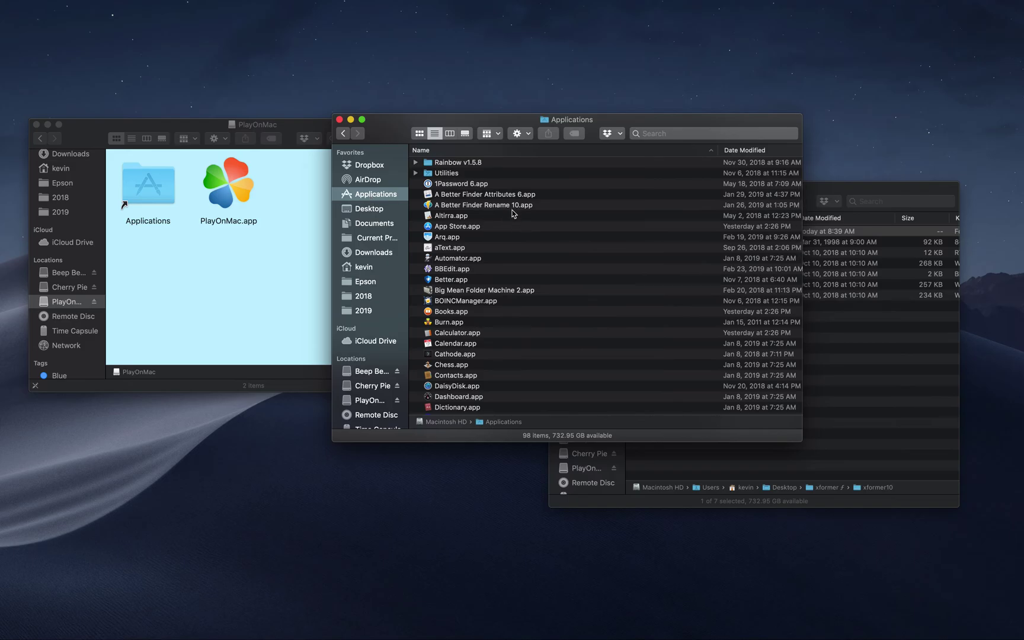
pyautogui.press('shift+super+n')
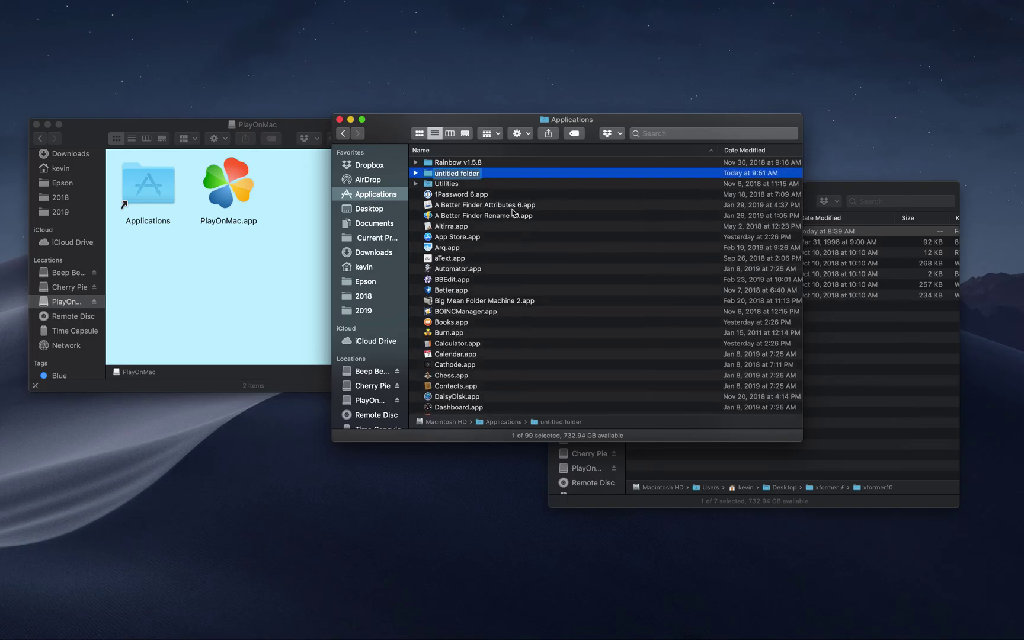
pyautogui.write('PlayonMac')
pyautogui.press('Return')
pyautogui.press('super+Down')
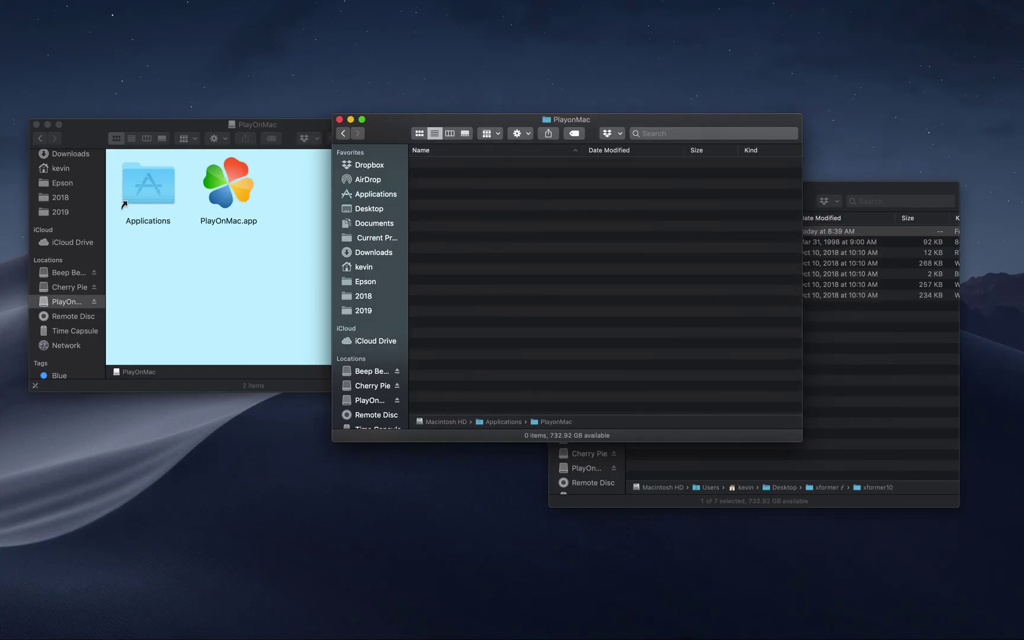
# Step: Copy PlayOnMac.app and move the xformer10 folder into the PlayonMac folder
pyautogui.moveTo(483, 120); pyautogui.dragTo(438, 143)
pyautogui.click(237, 193)
pyautogui.moveTo(237, 193); pyautogui.dragTo(517, 246)
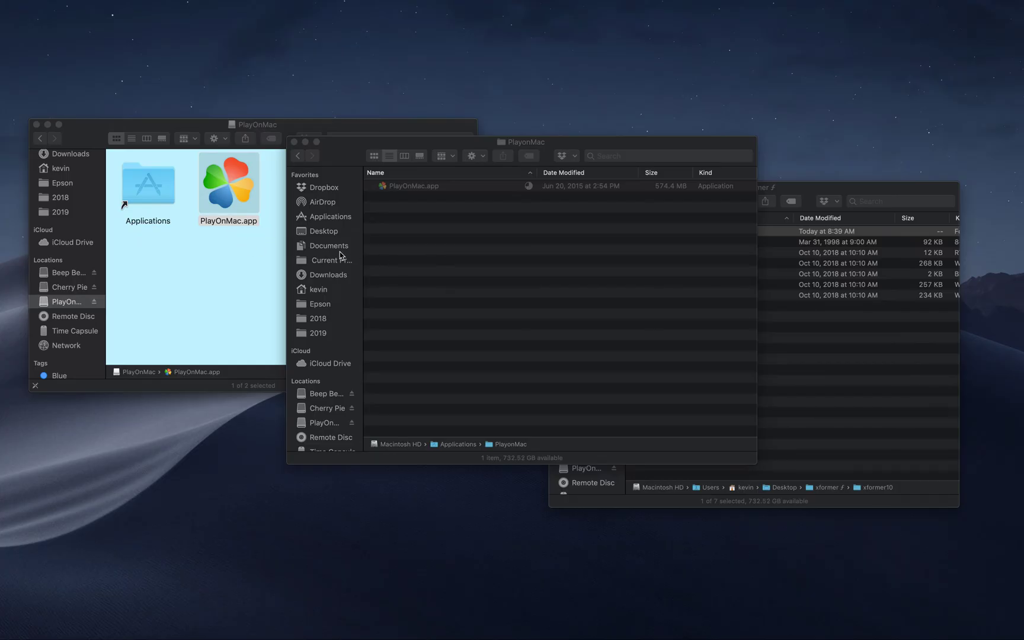
pyautogui.click(865, 380)
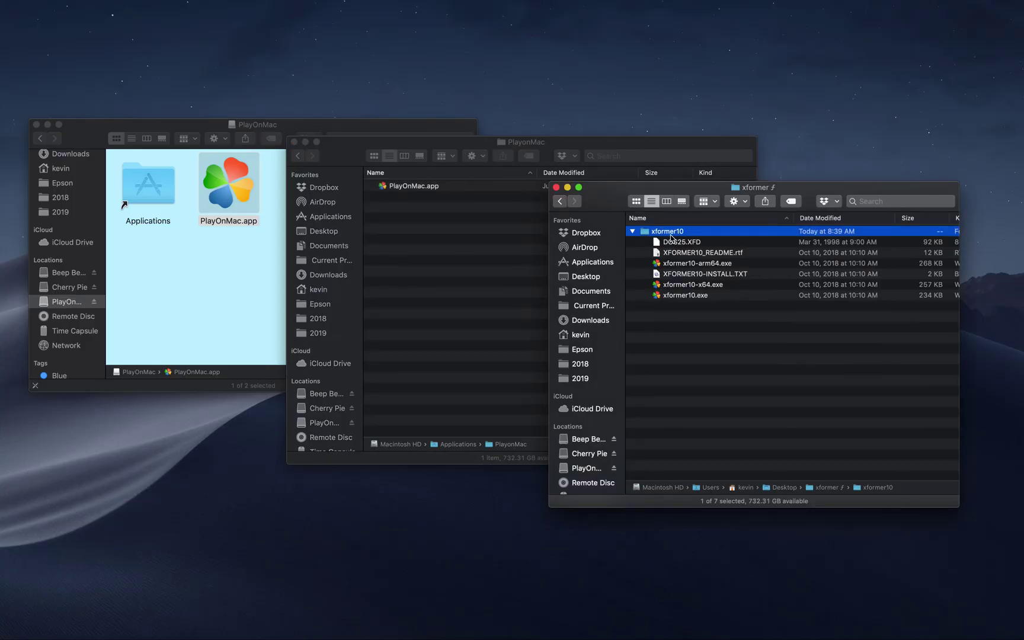
pyautogui.moveTo(672, 238); pyautogui.dragTo(465, 267)
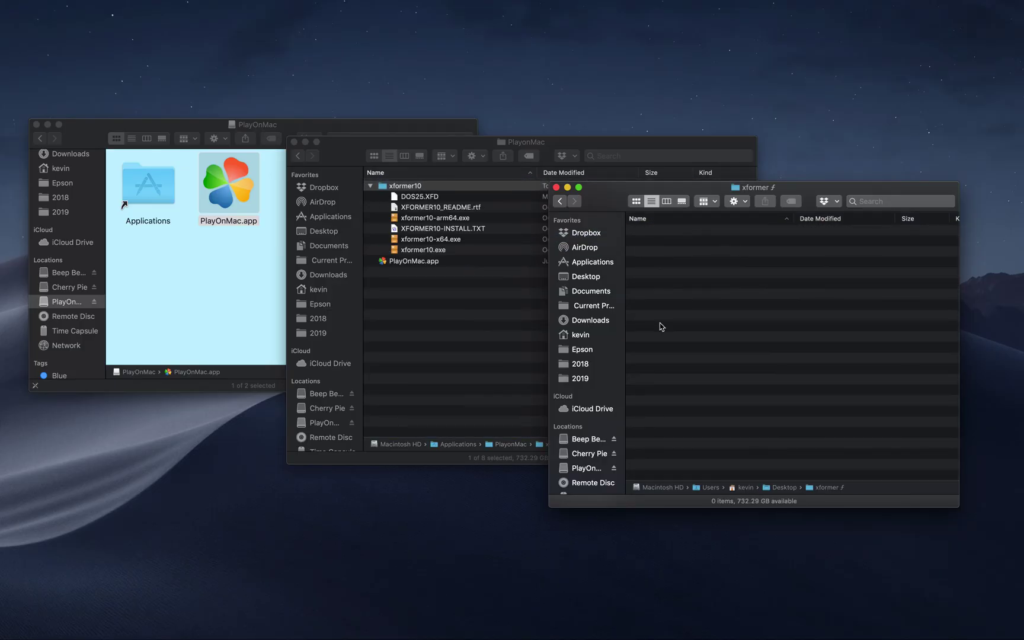
# Step: Close the xformer and PlayOnMac disk image windows and select PlayOnMac.app
pyautogui.click(556, 187)
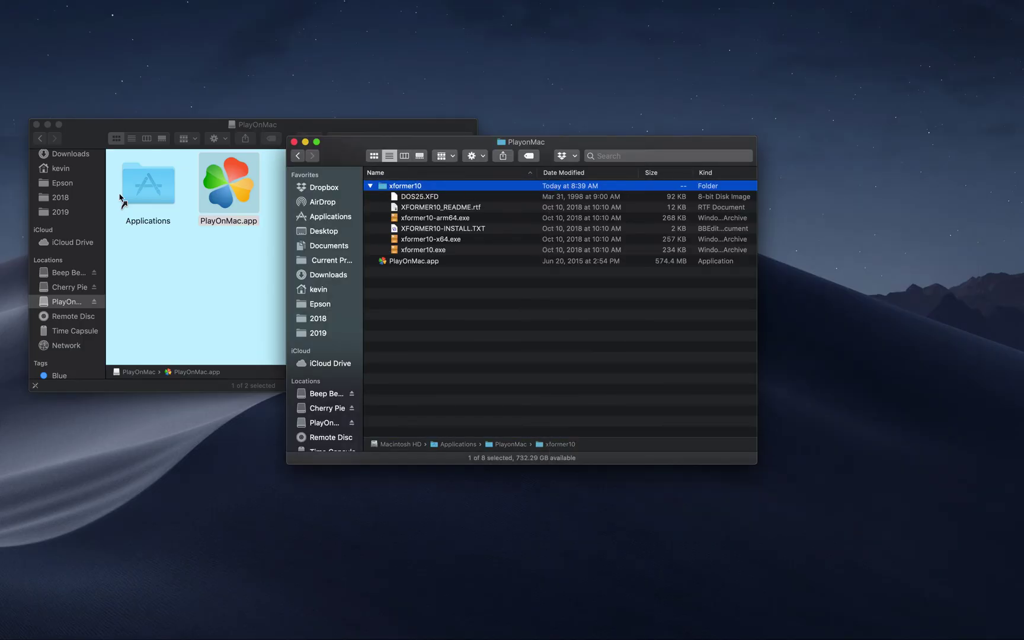
pyautogui.click(36, 124)
pyautogui.click(428, 297)
pyautogui.click(421, 265)
# Step: Open PlayOnMac.app from its context menu and allow it despite the unidentified-developer warning
pyautogui.rightClick(421, 268)
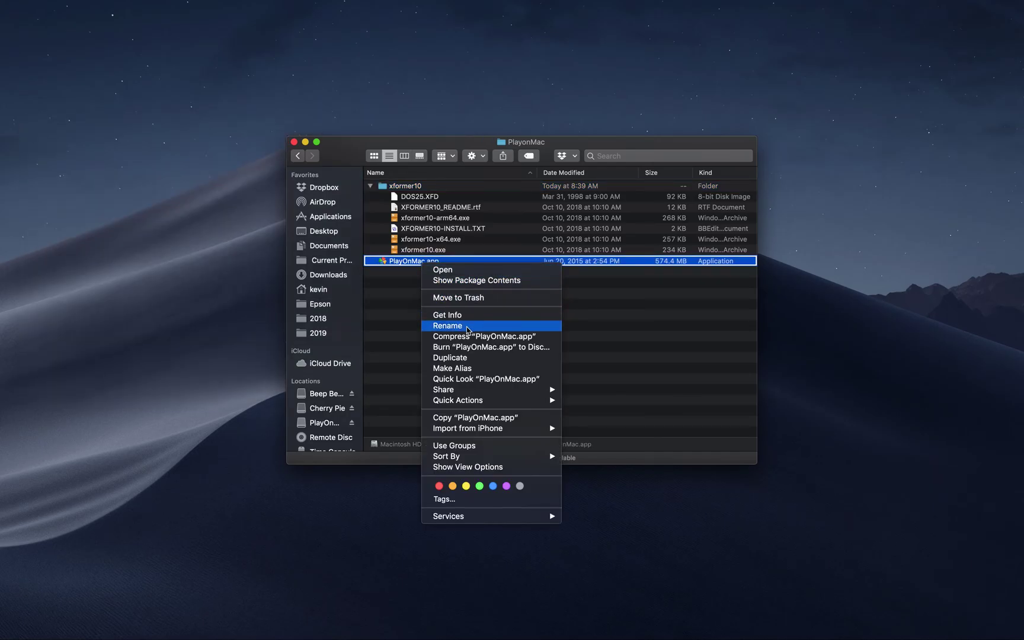
pyautogui.click(449, 270)
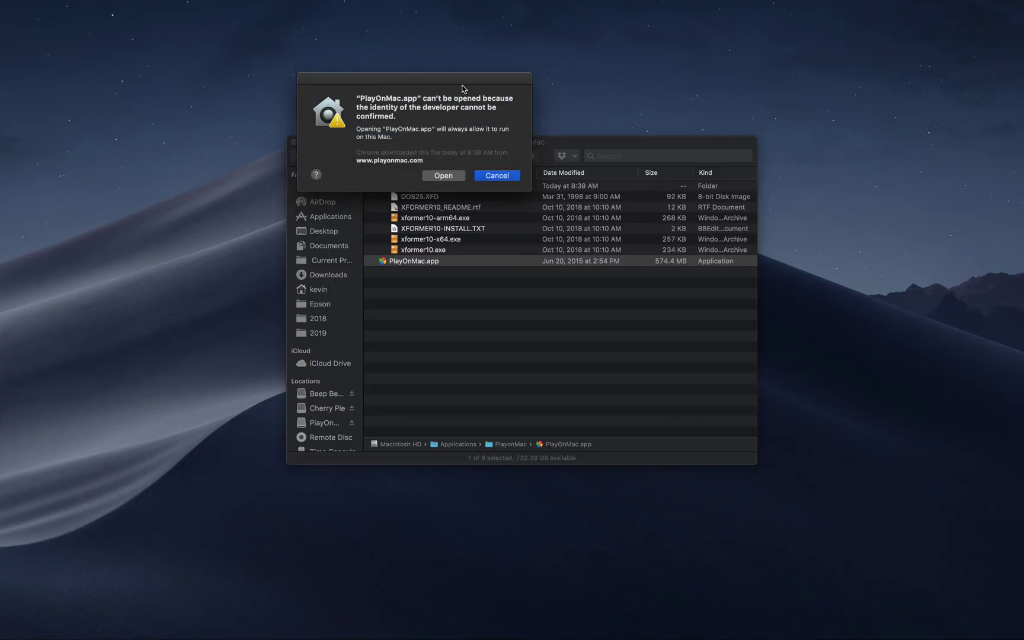
pyautogui.click(450, 178)
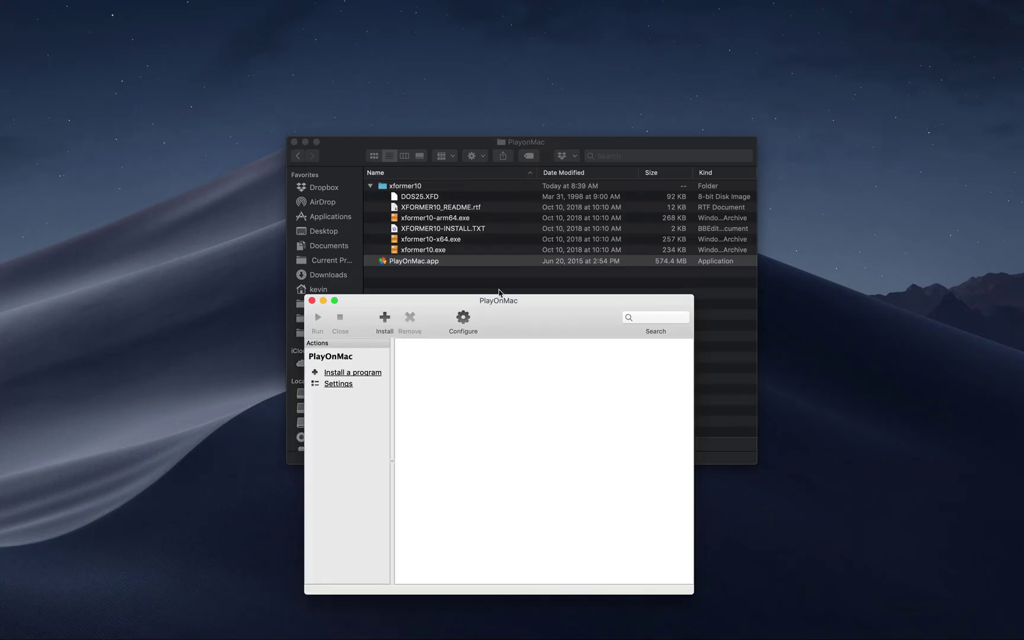
# Step: Choose Install a non-listed program and go past the install-directory and WineHQ notices
pyautogui.moveTo(531, 330); pyautogui.dragTo(582, 258)
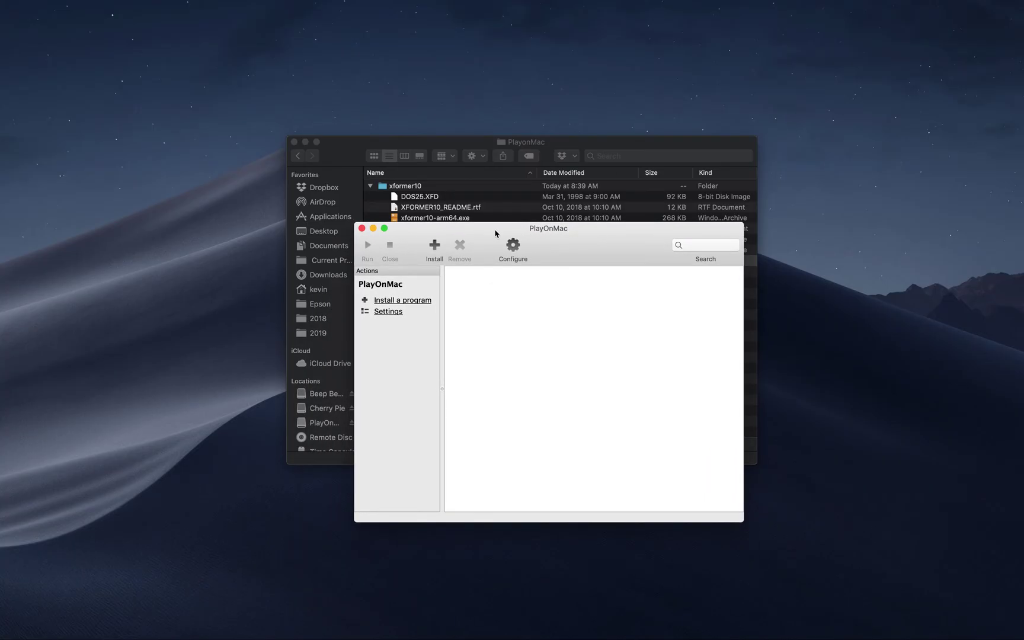
pyautogui.click(402, 301)
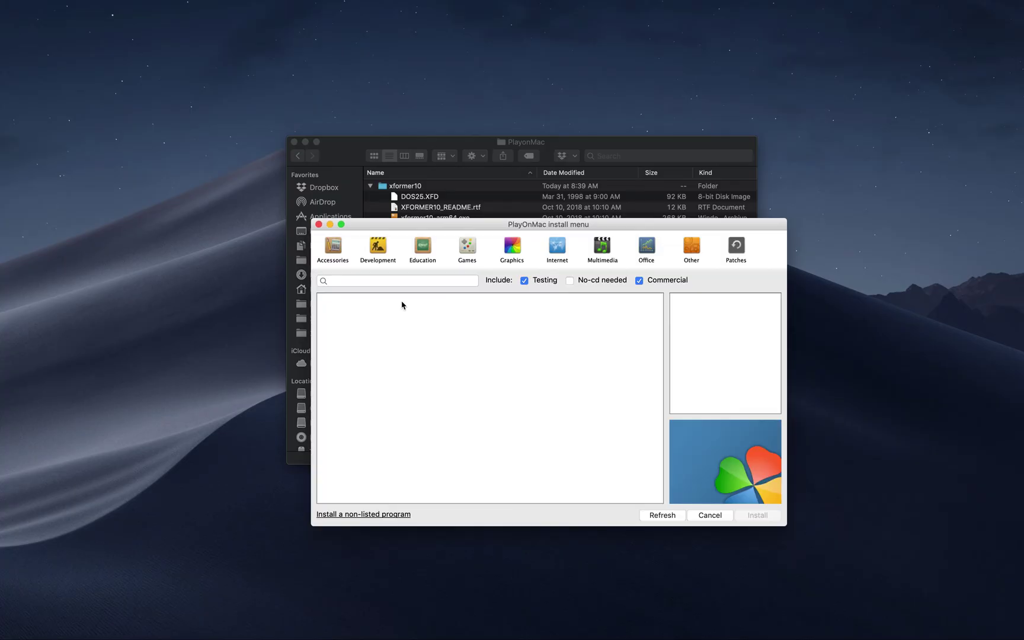
pyautogui.click(392, 515)
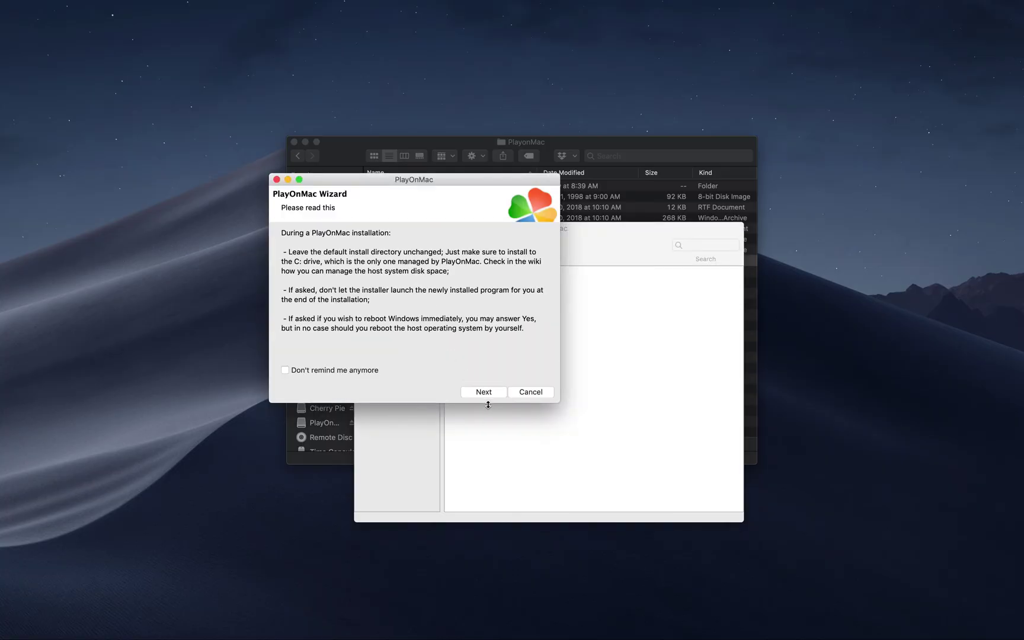
pyautogui.click(484, 393)
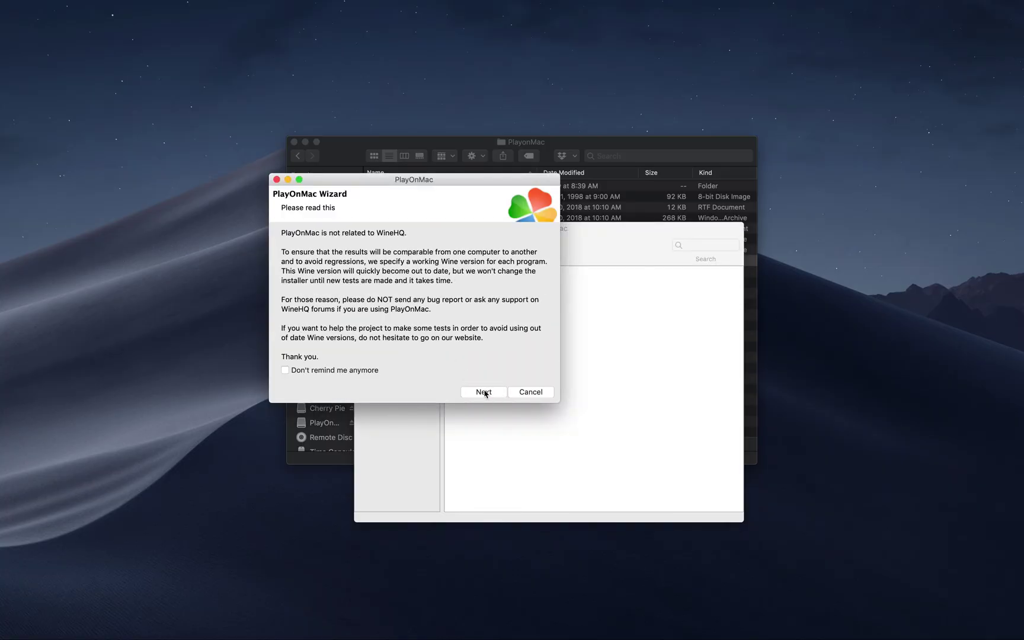
pyautogui.click(484, 392)
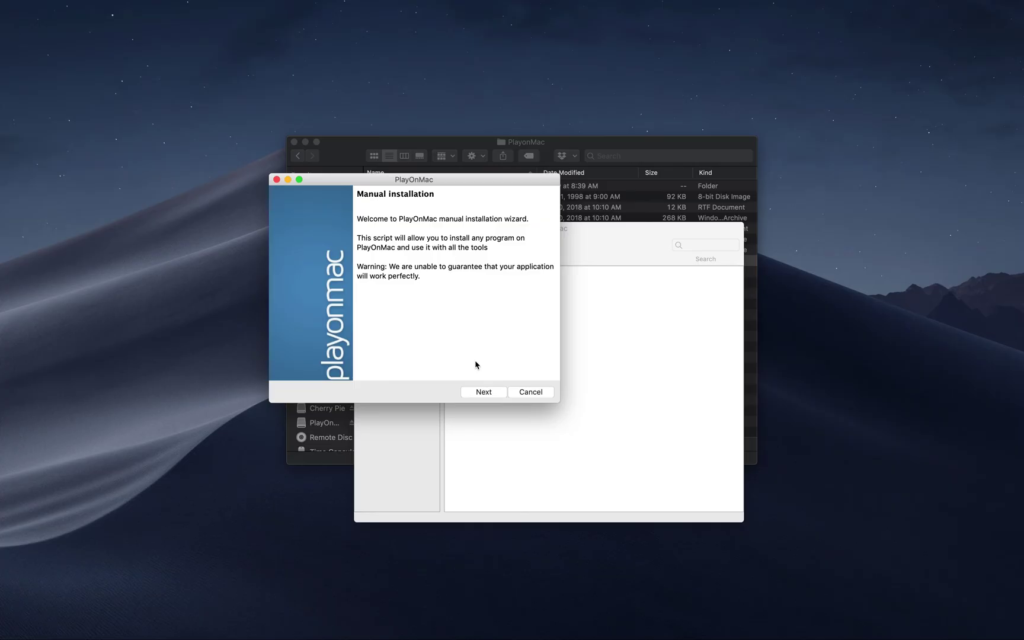
pyautogui.click(484, 393)
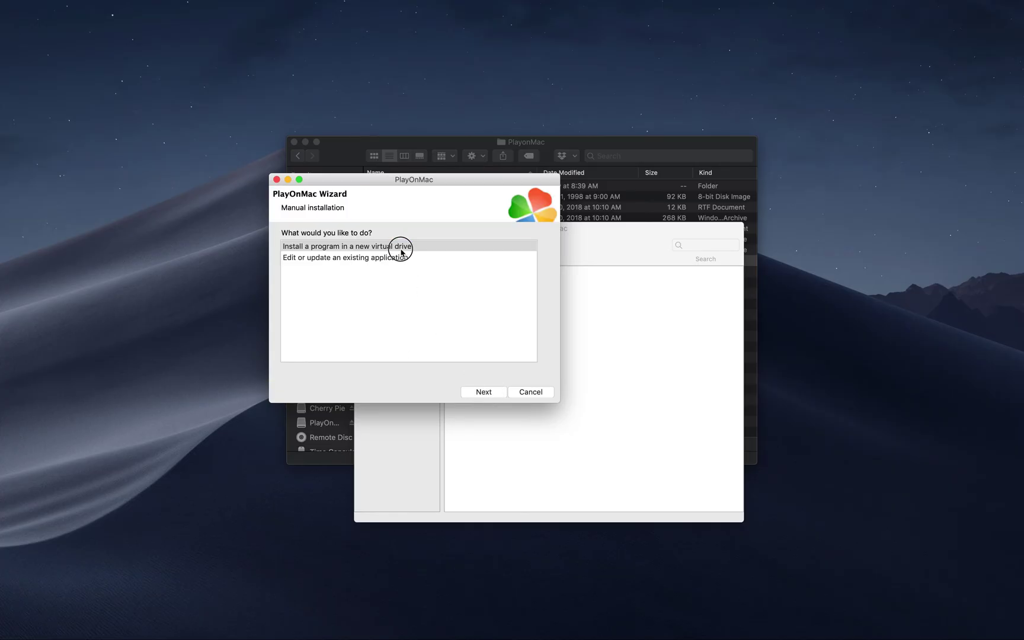
# Step: Choose to install into a new virtual drive named Xformer
pyautogui.click(404, 248)
pyautogui.click(483, 393)
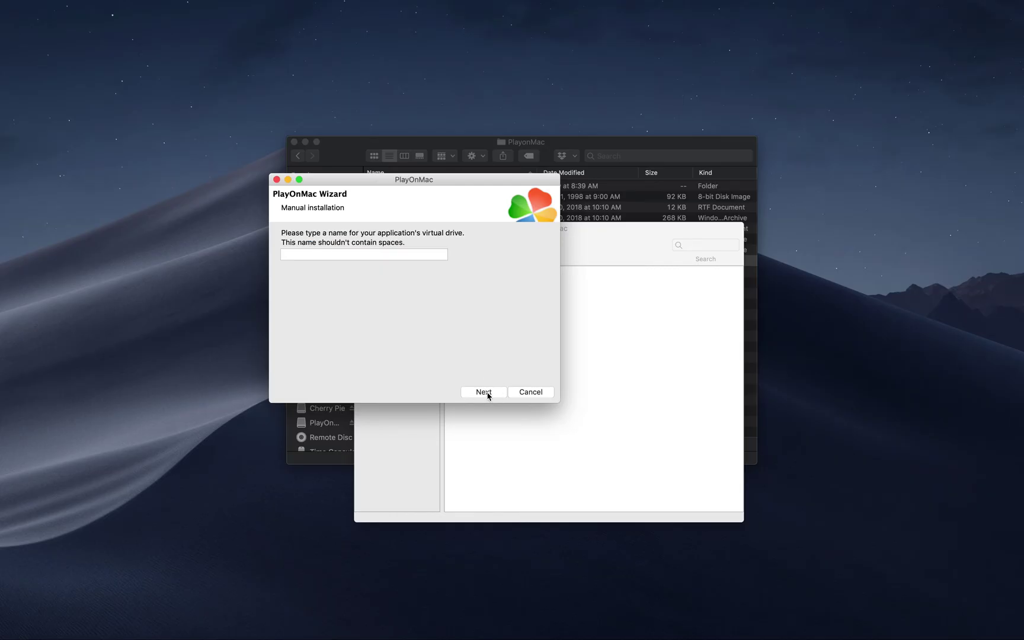
pyautogui.click(383, 253)
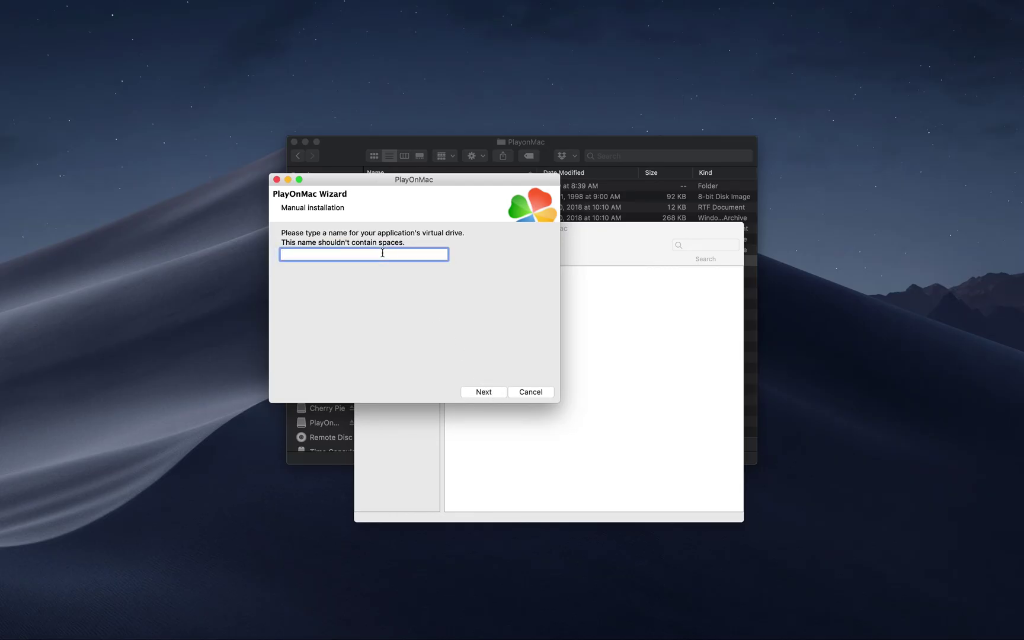
pyautogui.write('Xformer')
pyautogui.click(481, 391)
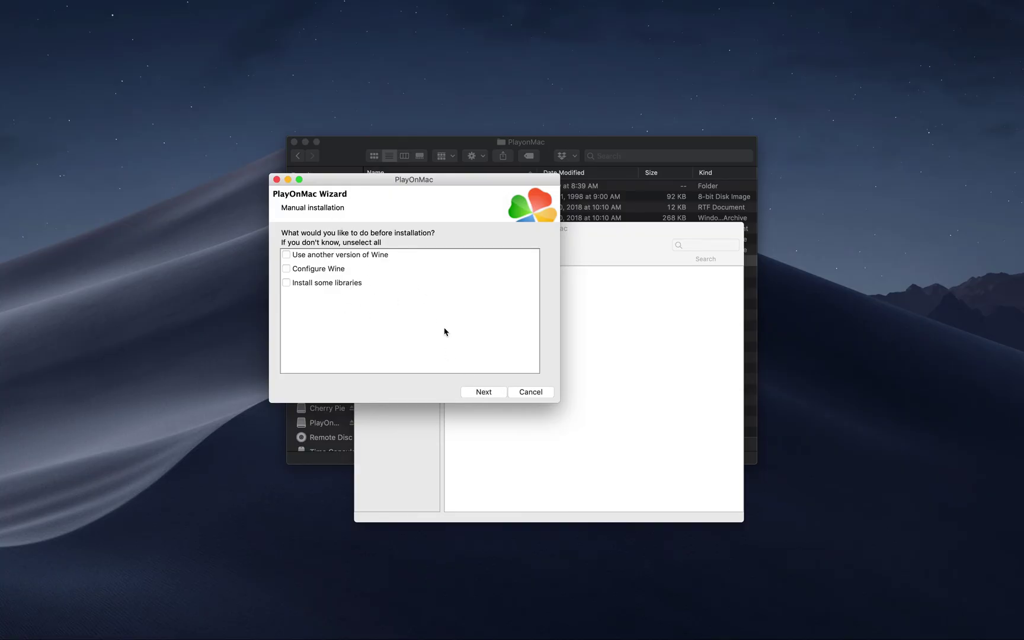
# Step: Skip the pre-installation options and pick the 32 bits Windows installation drive
pyautogui.click(491, 393)
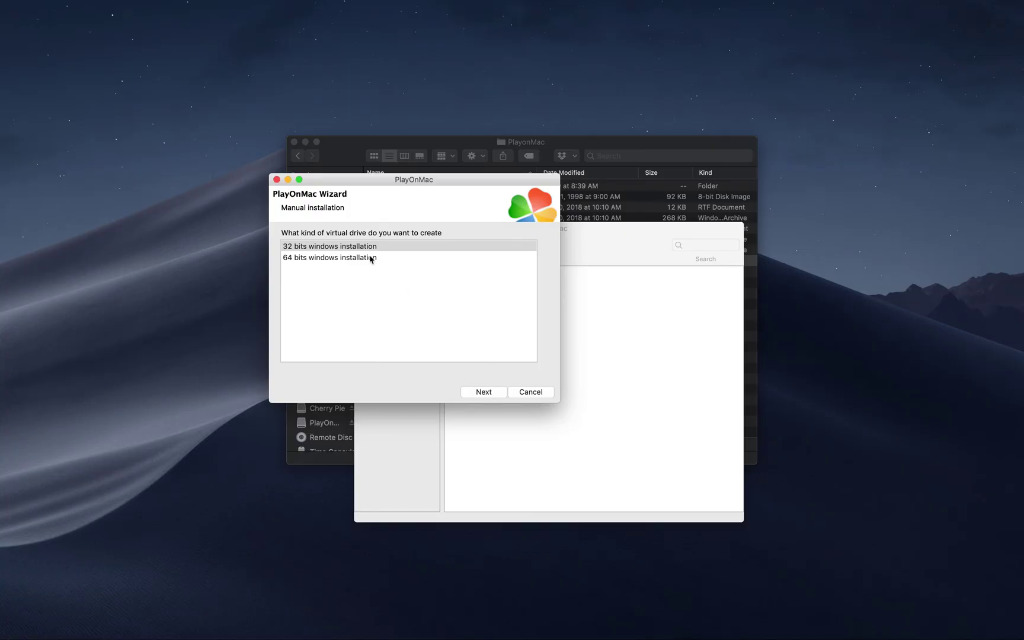
pyautogui.click(367, 249)
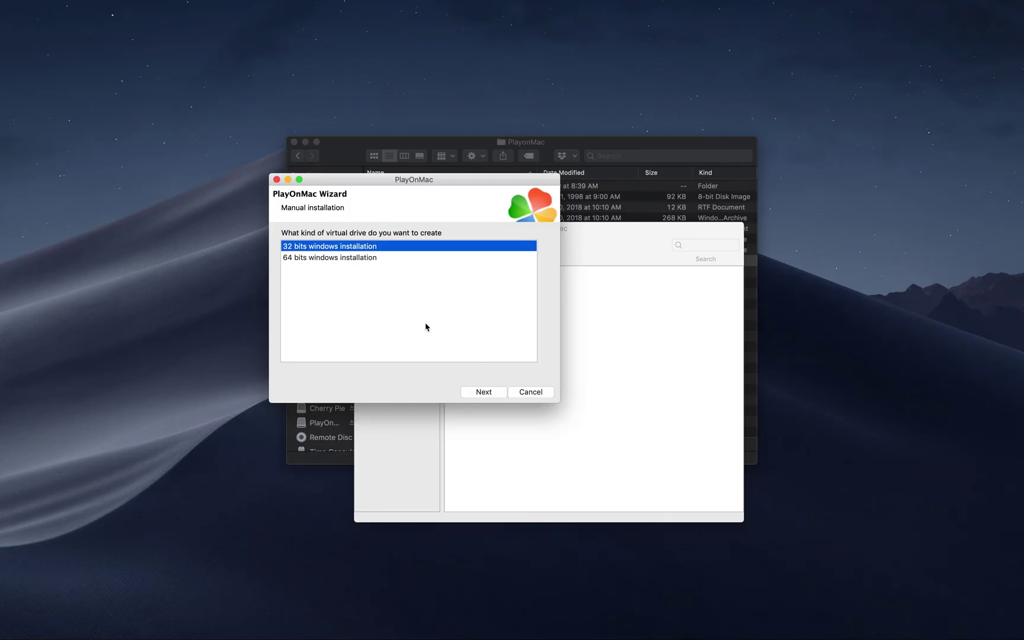
pyautogui.click(491, 396)
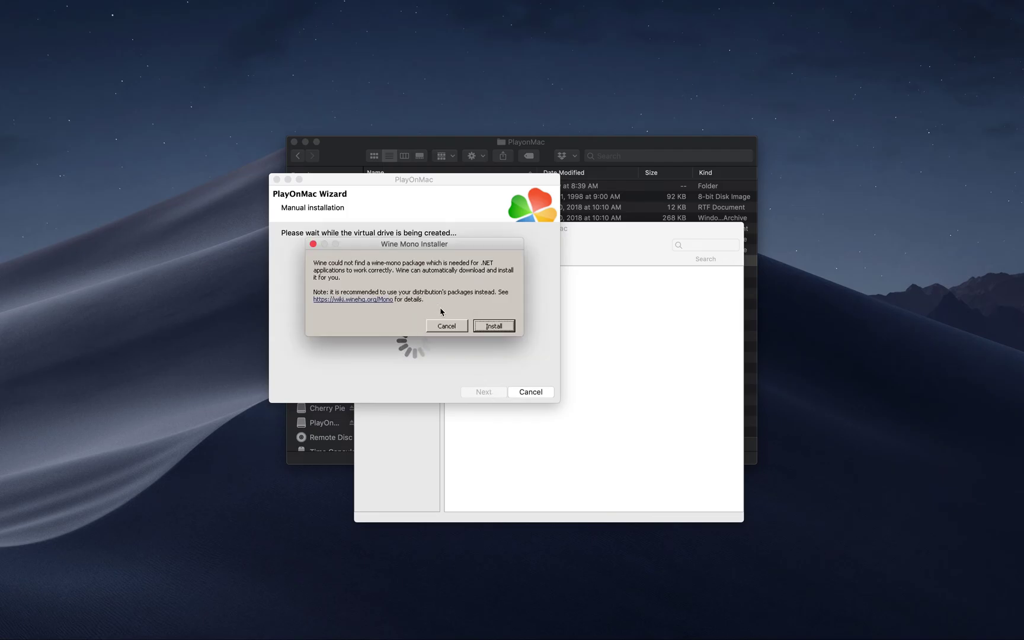
# Step: Cancel the Wine Mono and Wine Gecko installs, then browse for the install file
pyautogui.click(447, 326)
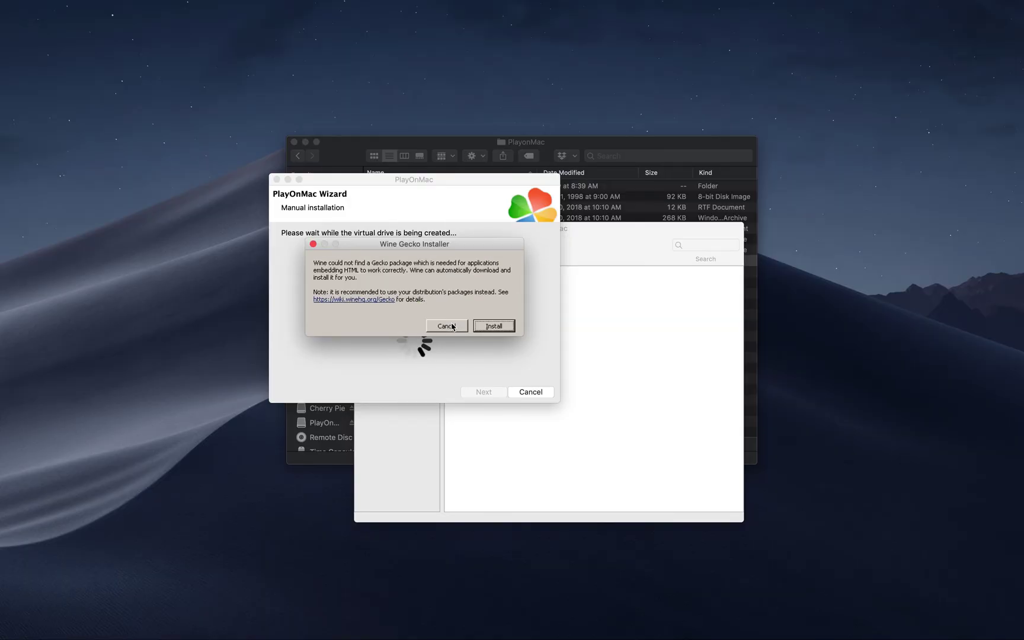
pyautogui.click(452, 326)
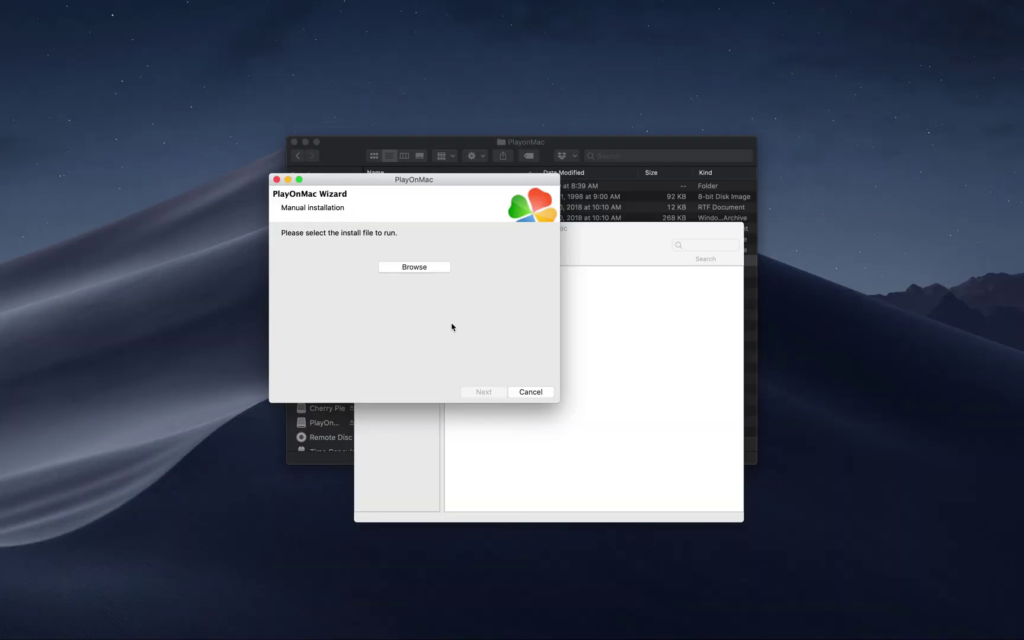
pyautogui.click(427, 273)
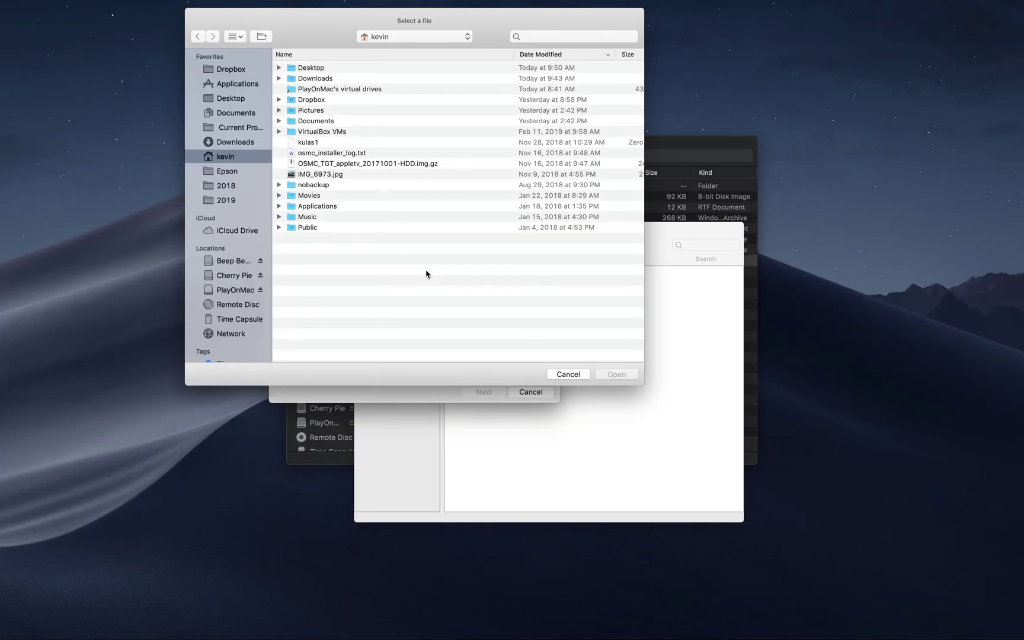
# Step: Pick Applications > PlayonMac > xformer10 > xformer10.exe as the installer and start installing
pyautogui.click(229, 83)
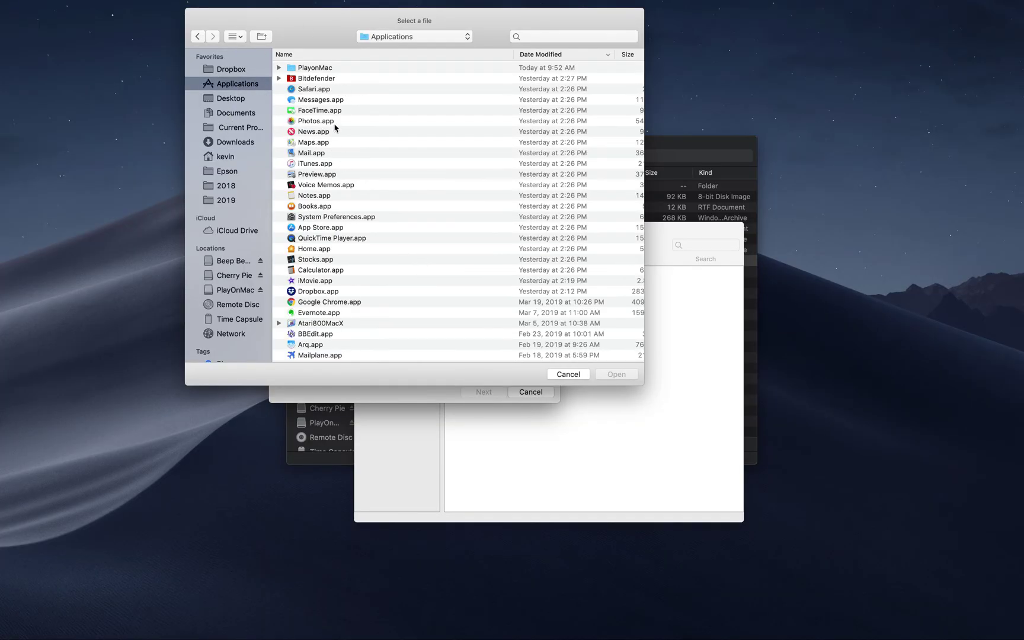
pyautogui.doubleClick(320, 70)
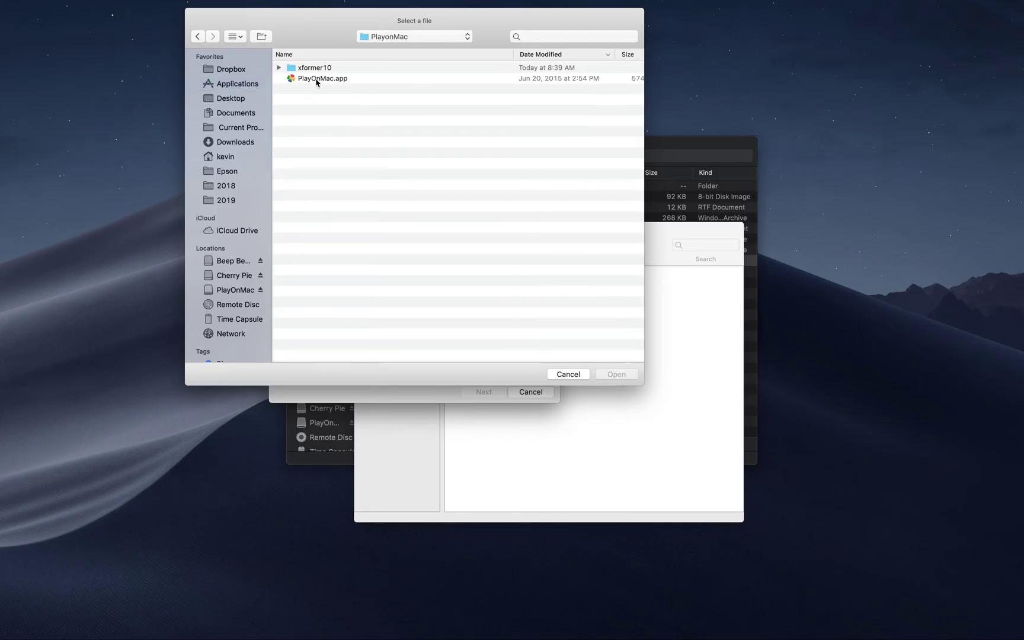
pyautogui.doubleClick(313, 69)
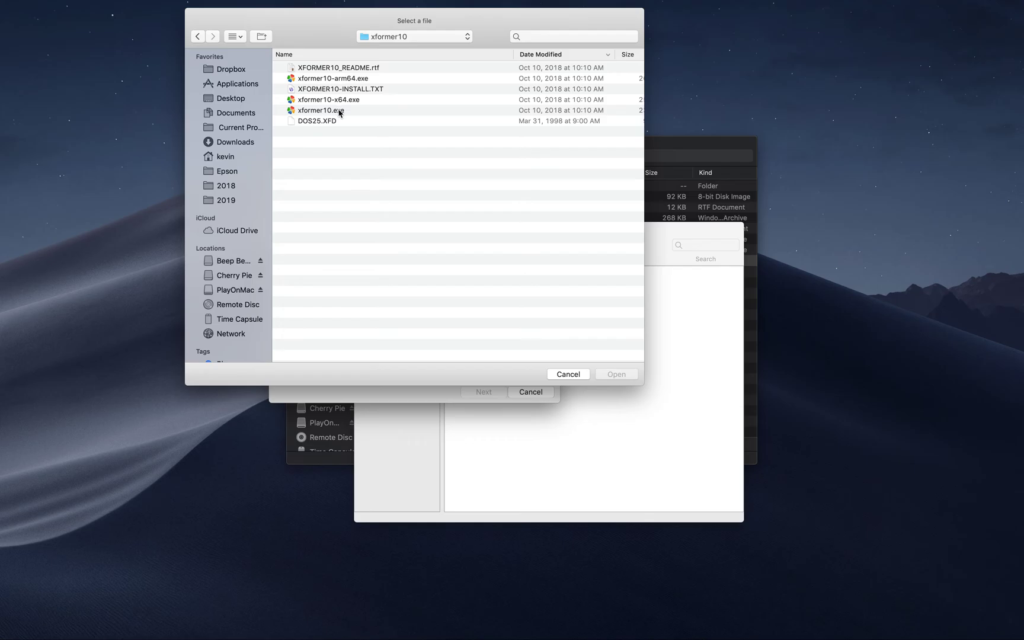
pyautogui.doubleClick(320, 110)
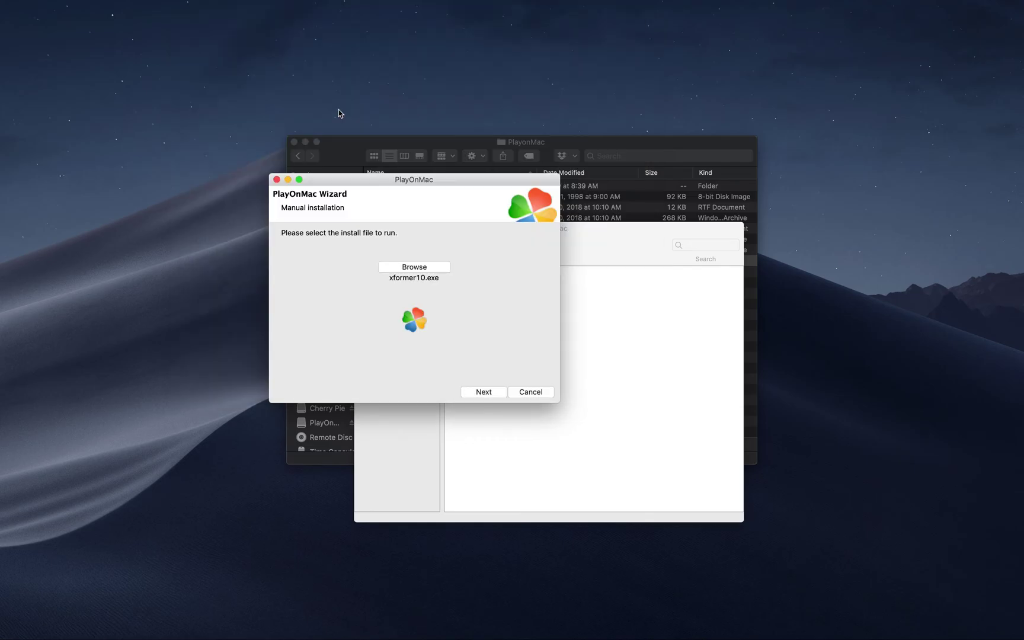
pyautogui.click(496, 392)
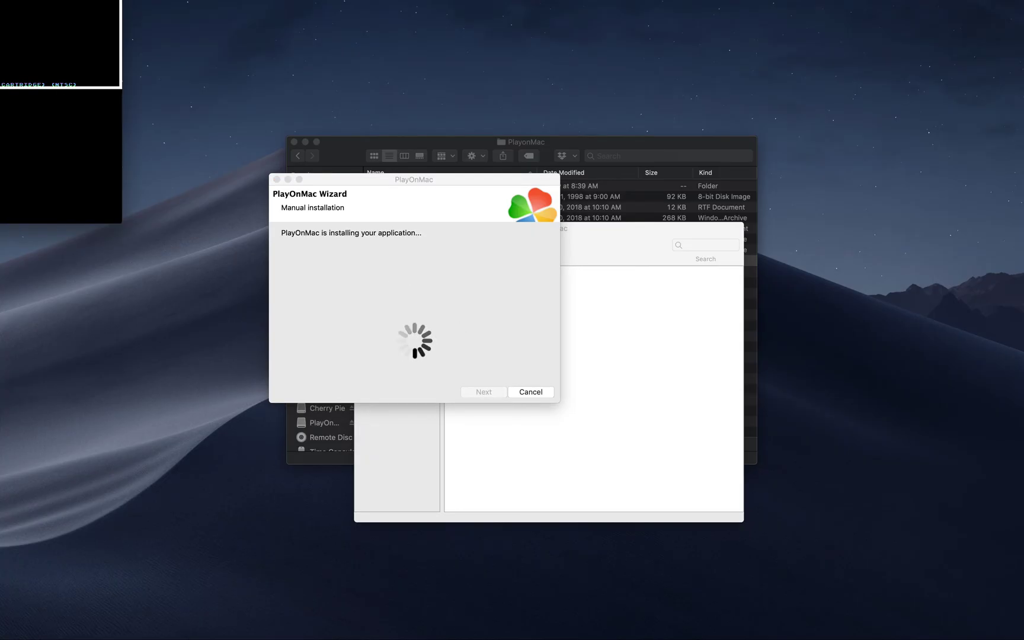
# Step: Move and enlarge the Xformer window to show all three Atari VMs, then exit Xformer
pyautogui.moveTo(617, 182); pyautogui.dragTo(421, 66)
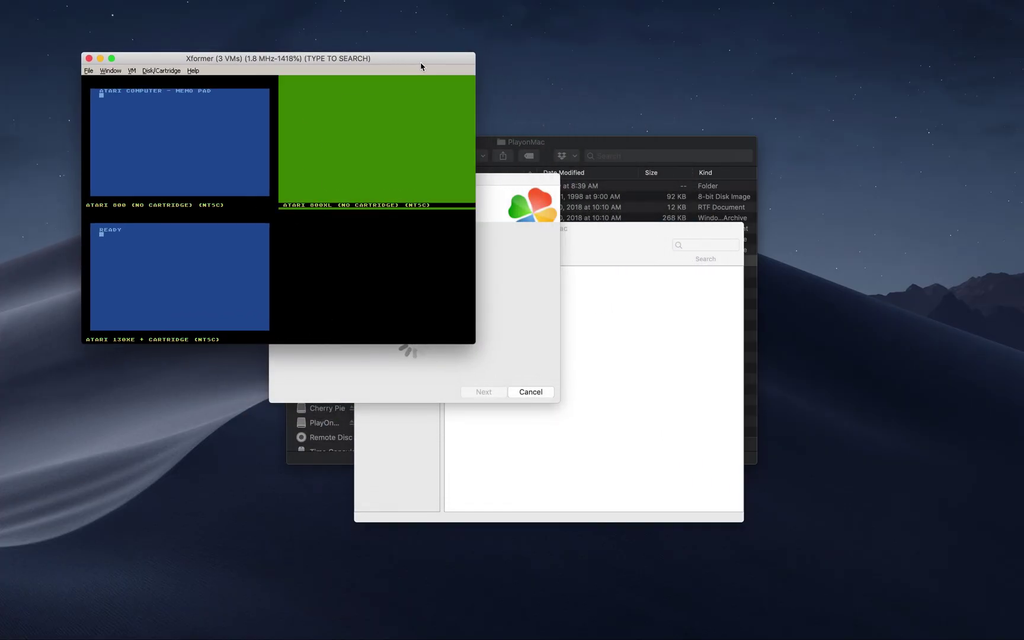
pyautogui.moveTo(476, 344); pyautogui.dragTo(715, 430)
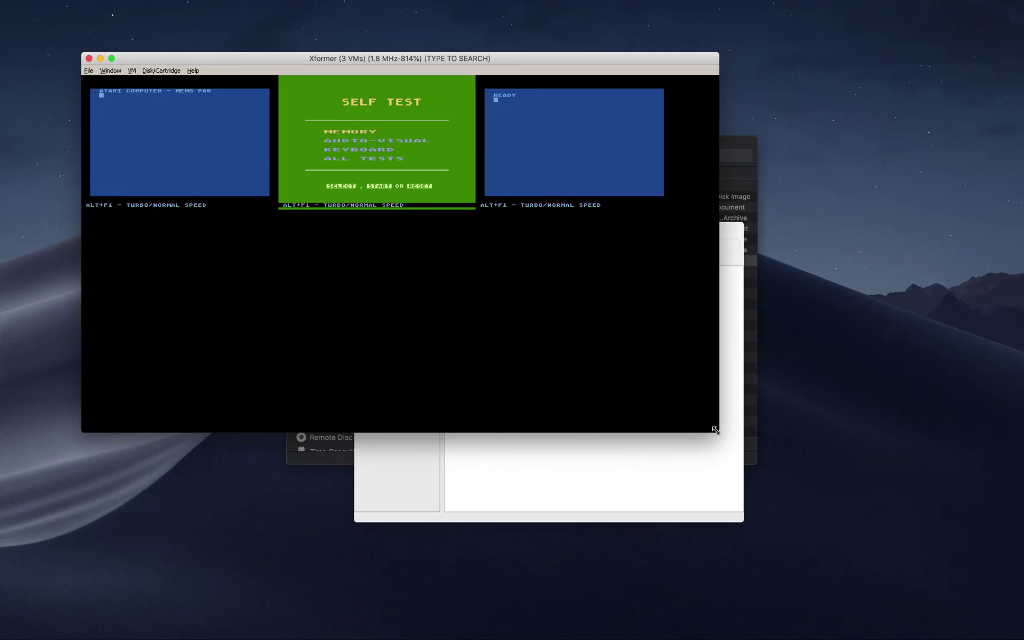
pyautogui.click(186, 99)
pyautogui.click(344, 236)
pyautogui.click(129, 108)
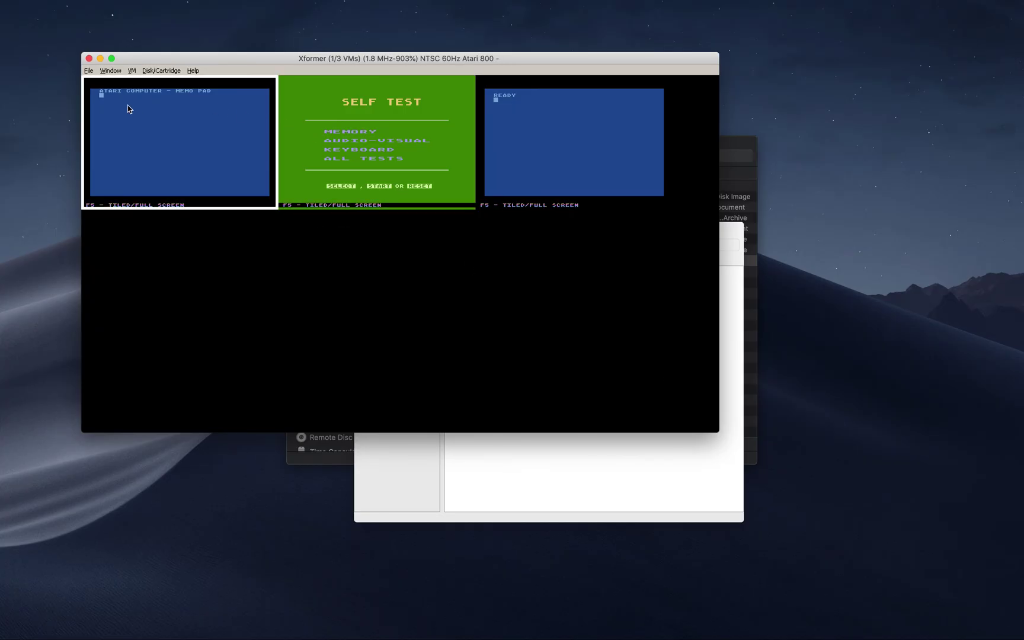
pyautogui.click(102, 83)
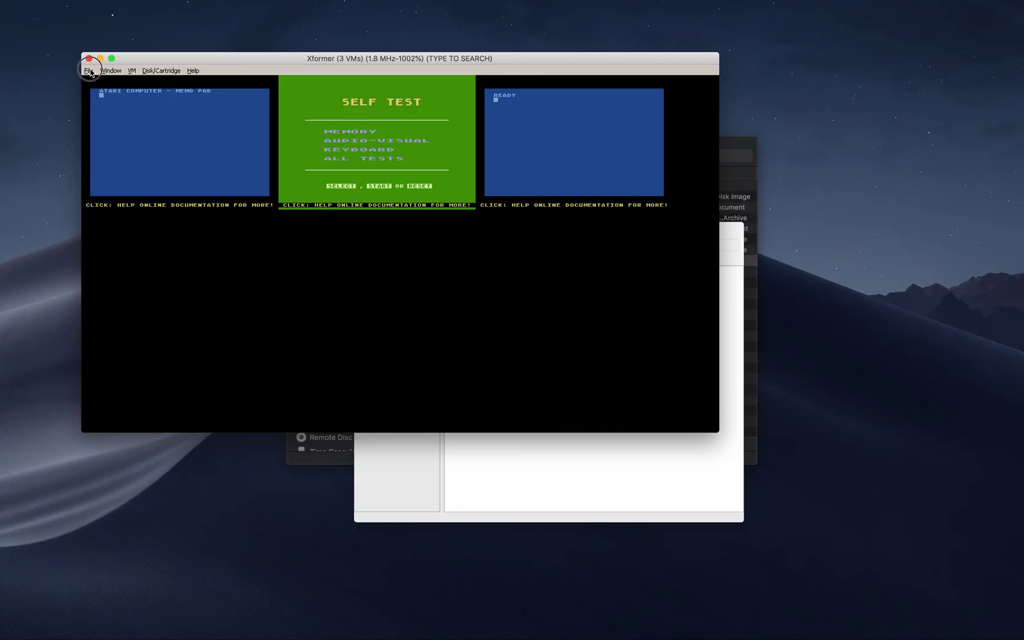
pyautogui.click(89, 70)
pyautogui.click(105, 163)
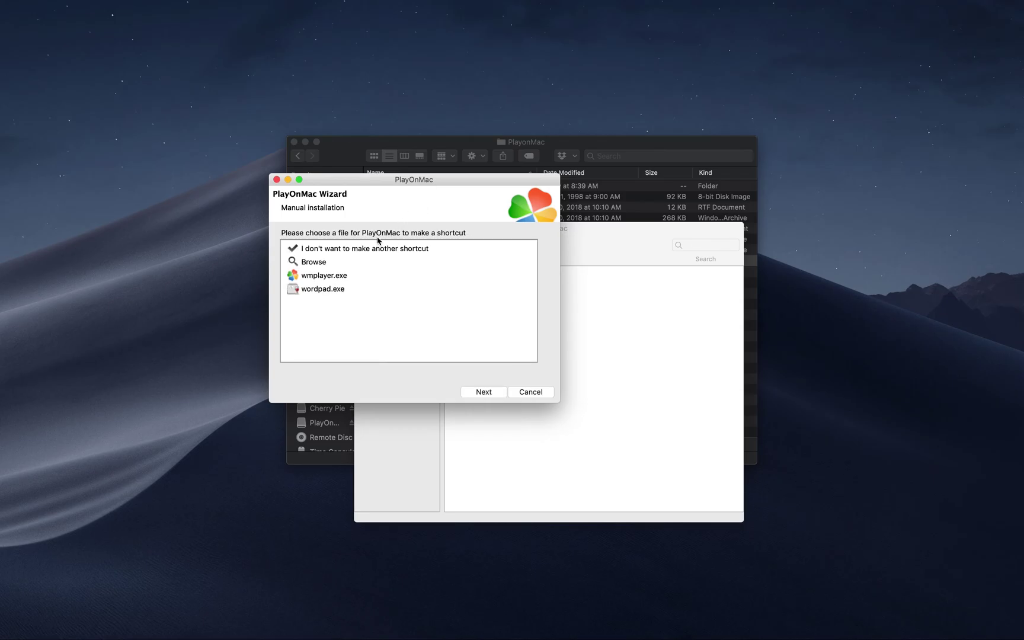
# Step: Browse to Applications > PlayonMac > xformer10 and choose xformer10.exe as the shortcut target
pyautogui.click(321, 265)
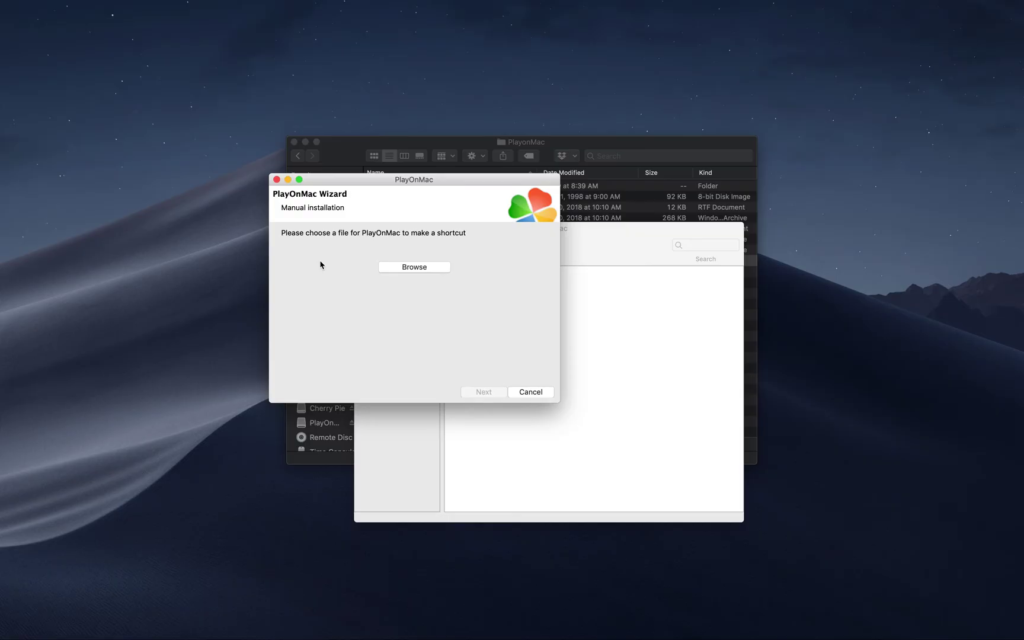
pyautogui.click(414, 267)
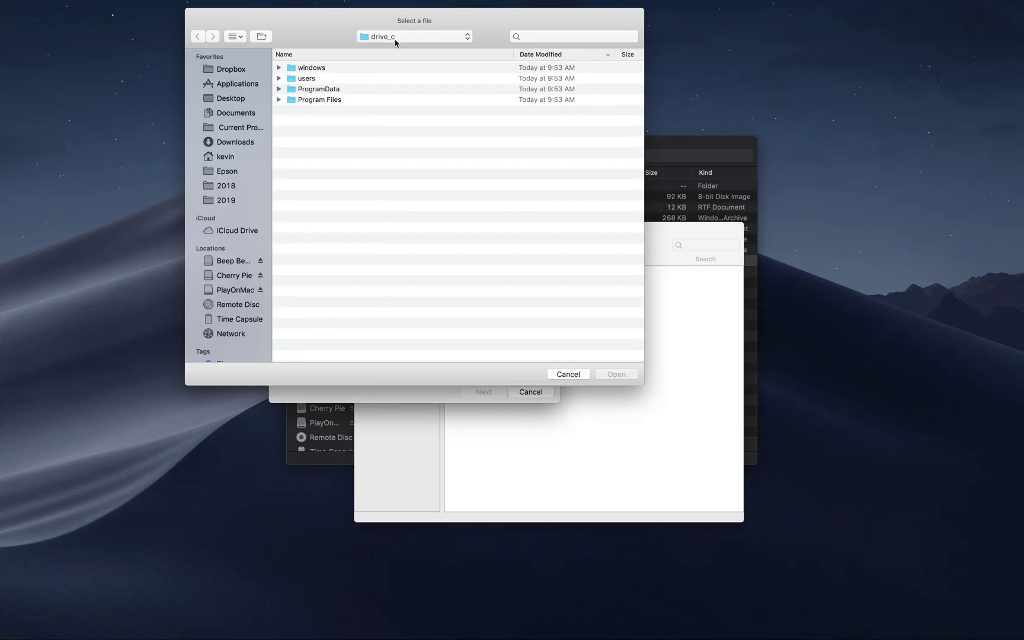
pyautogui.moveTo(396, 43); pyautogui.dragTo(244, 133)
pyautogui.click(238, 87)
pyautogui.click(319, 70)
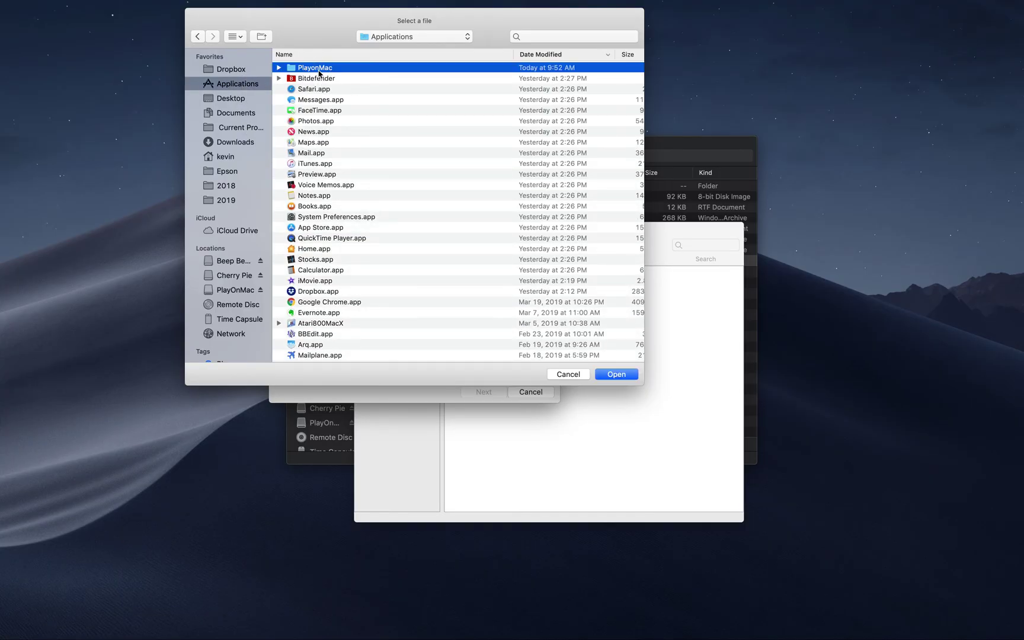
pyautogui.doubleClick(319, 72)
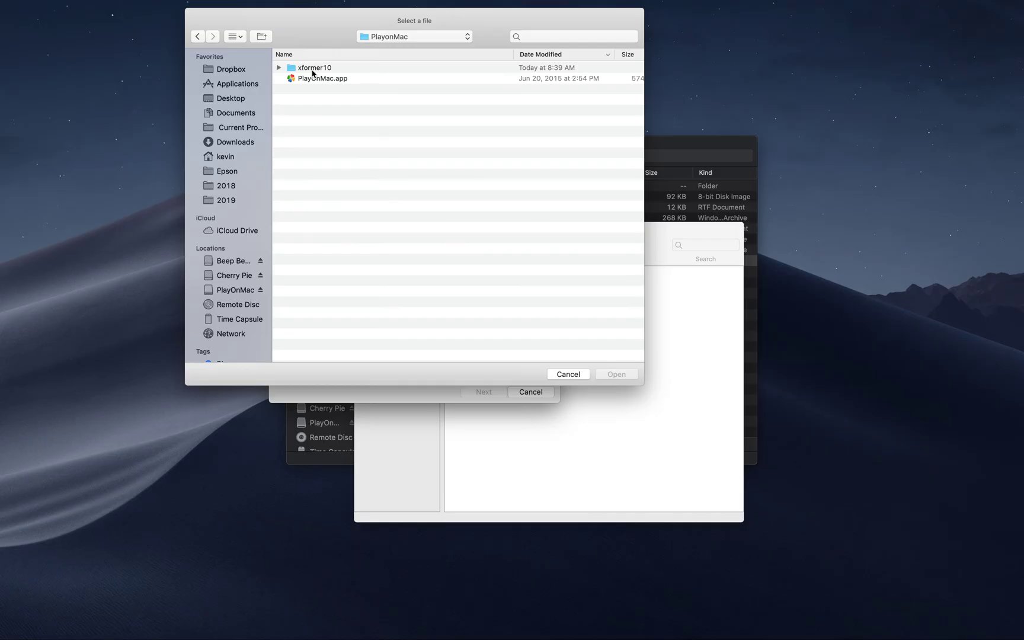
pyautogui.doubleClick(313, 71)
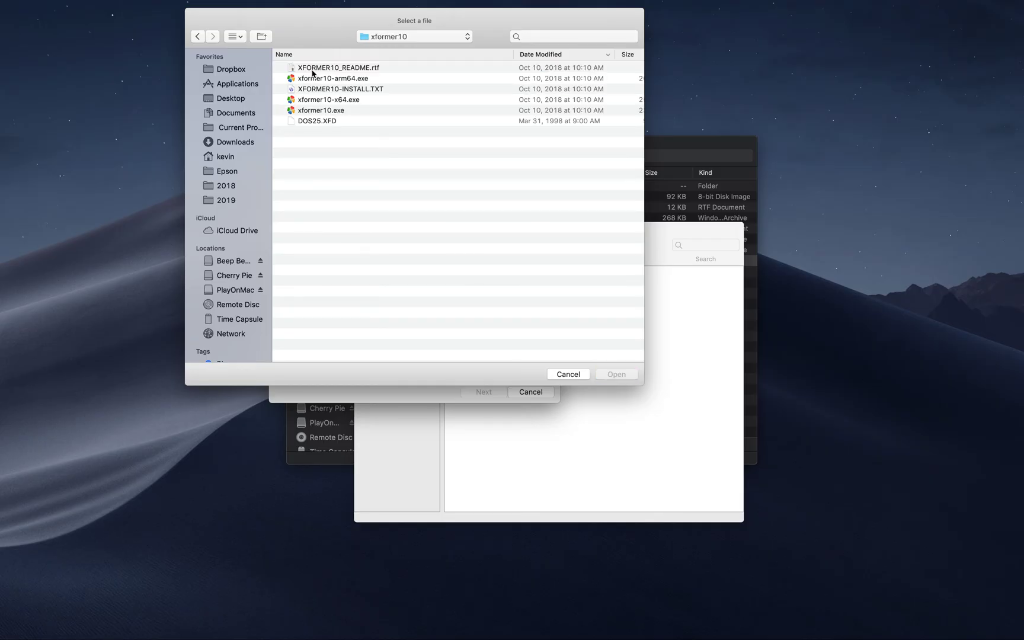
pyautogui.doubleClick(341, 111)
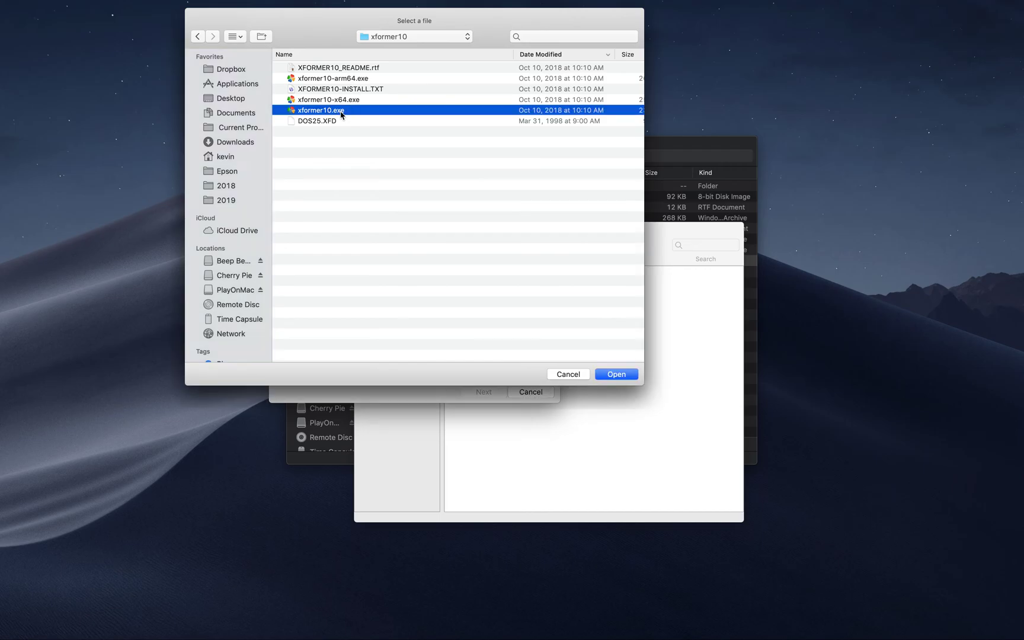
pyautogui.click(497, 392)
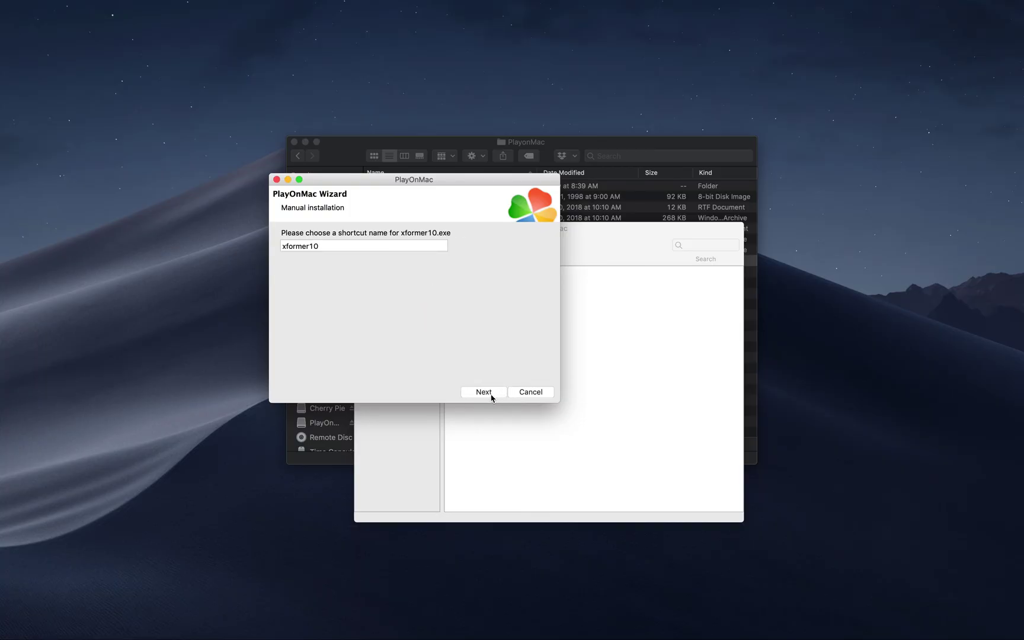
# Step: Keep the name xformer10, decline another shortcut, finish, and select xformer10 in the list
pyautogui.click(492, 394)
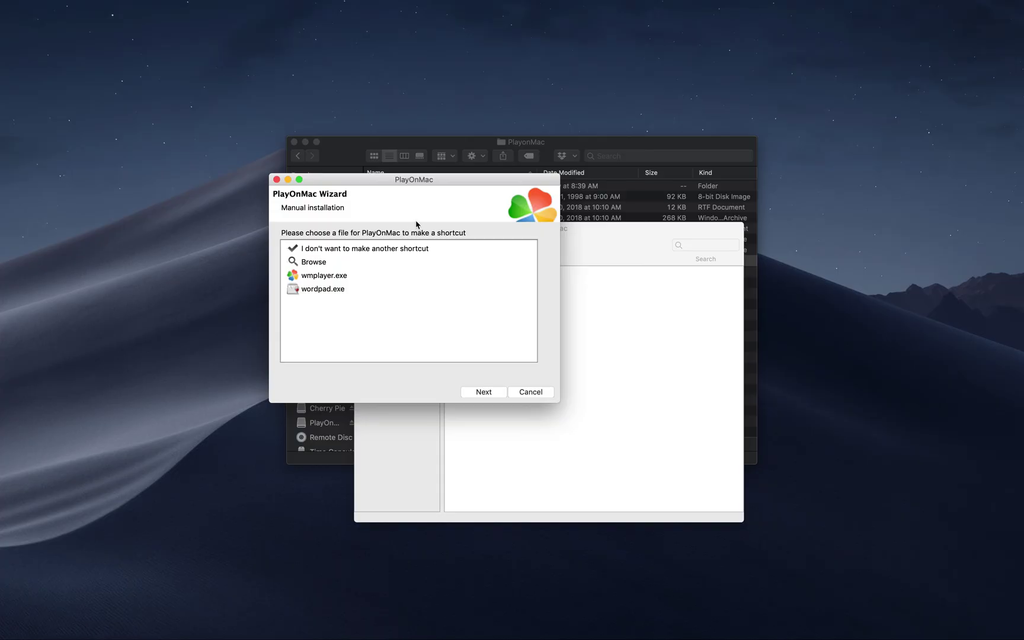
pyautogui.click(400, 252)
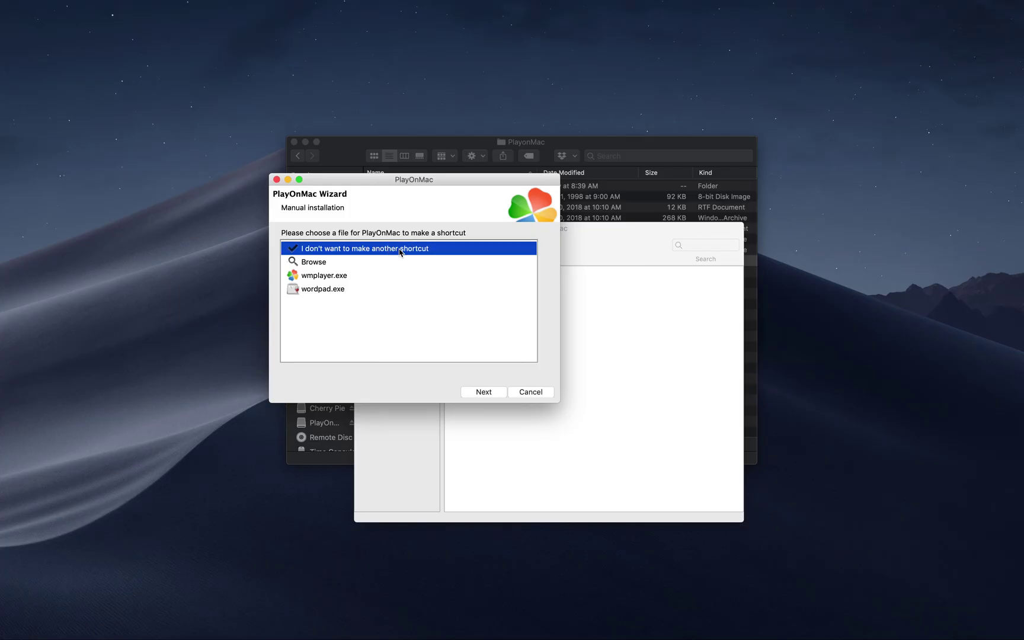
pyautogui.click(483, 394)
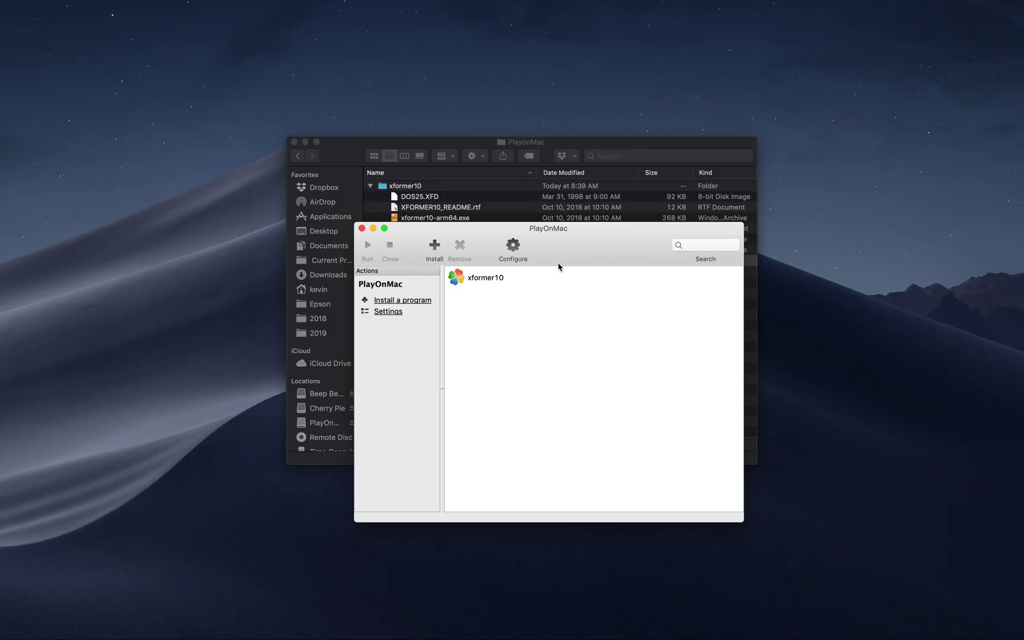
pyautogui.click(501, 279)
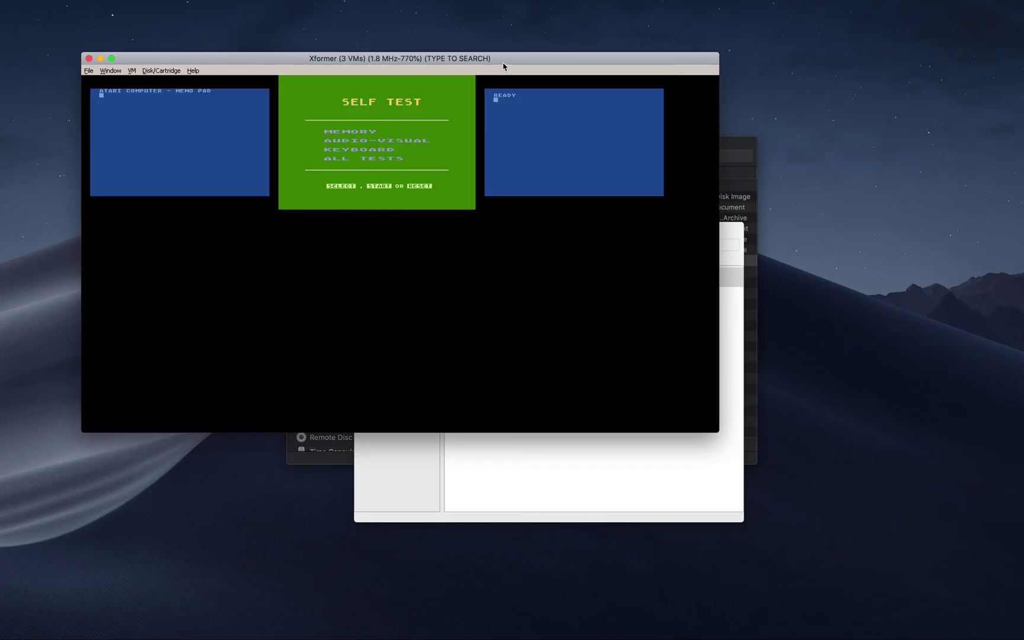
# Step: Center the Xformer window and bring up the options for adding a new VM
pyautogui.moveTo(506, 62); pyautogui.dragTo(647, 133)
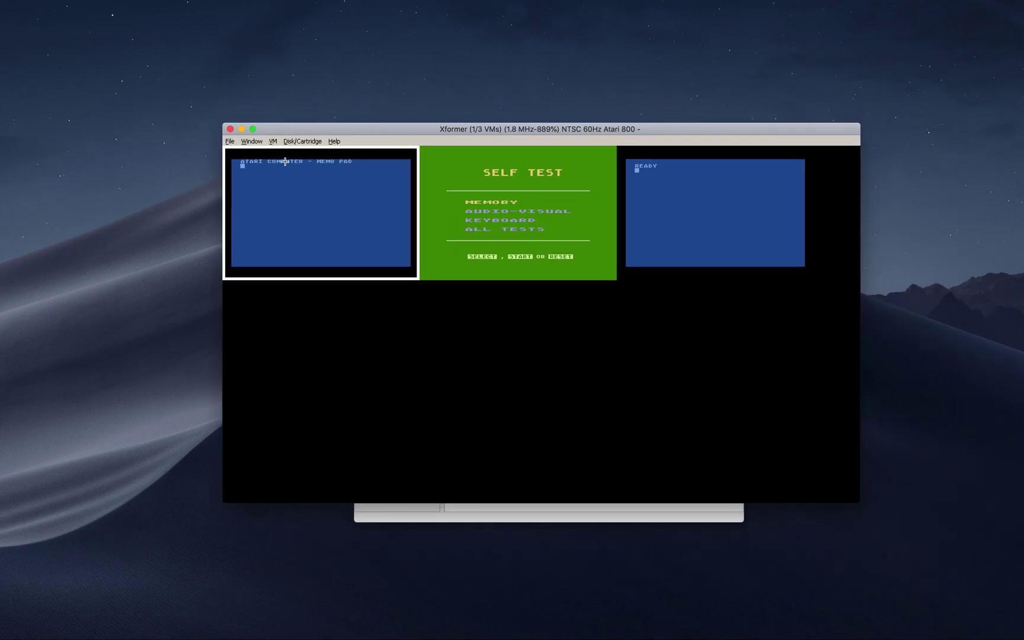
pyautogui.click(229, 141)
pyautogui.moveTo(237, 165)
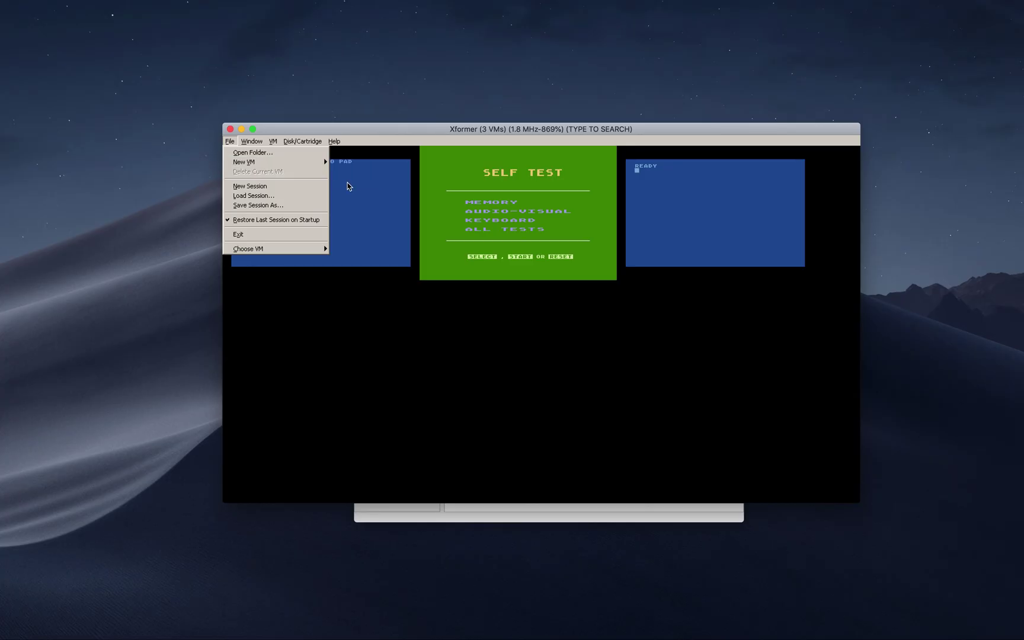
# Step: Add a fourth VM, an Atari 130XE + Cartridge, alongside the running Atari machines
pyautogui.click(349, 181)
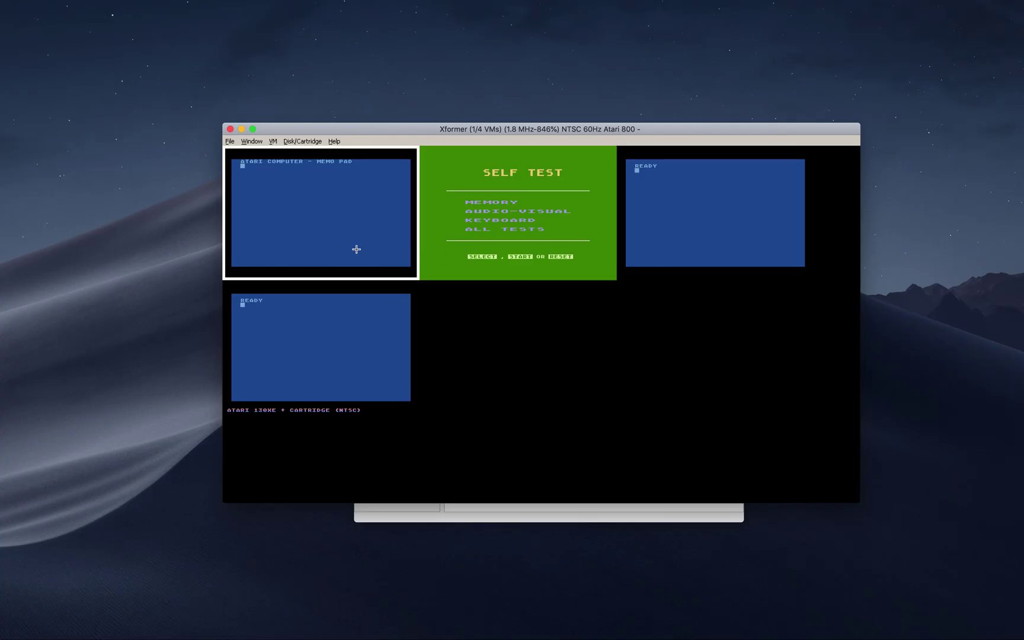
pyautogui.click(439, 245)
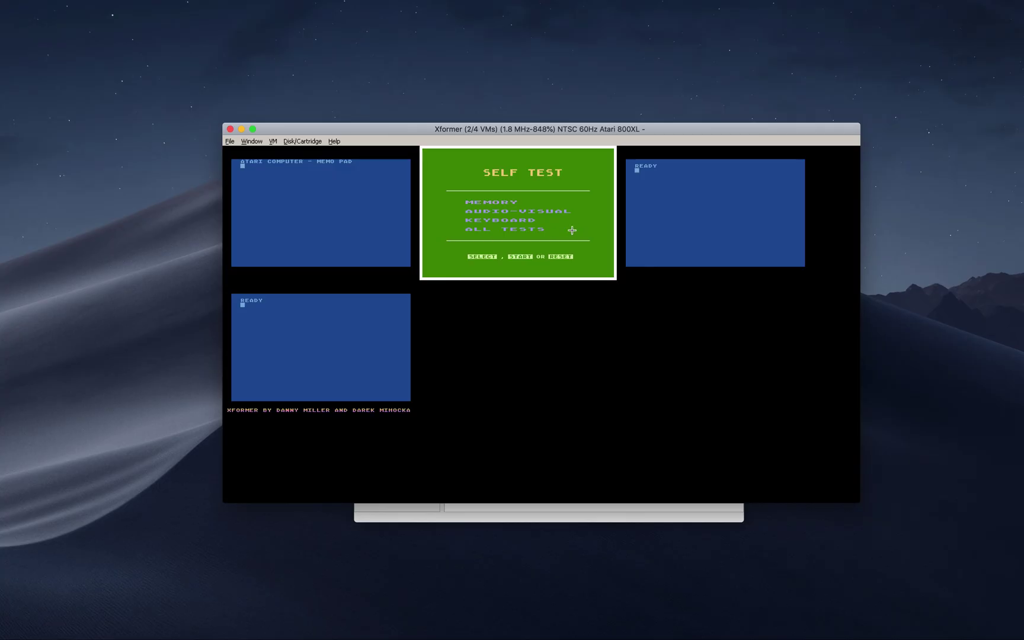
pyautogui.click(670, 230)
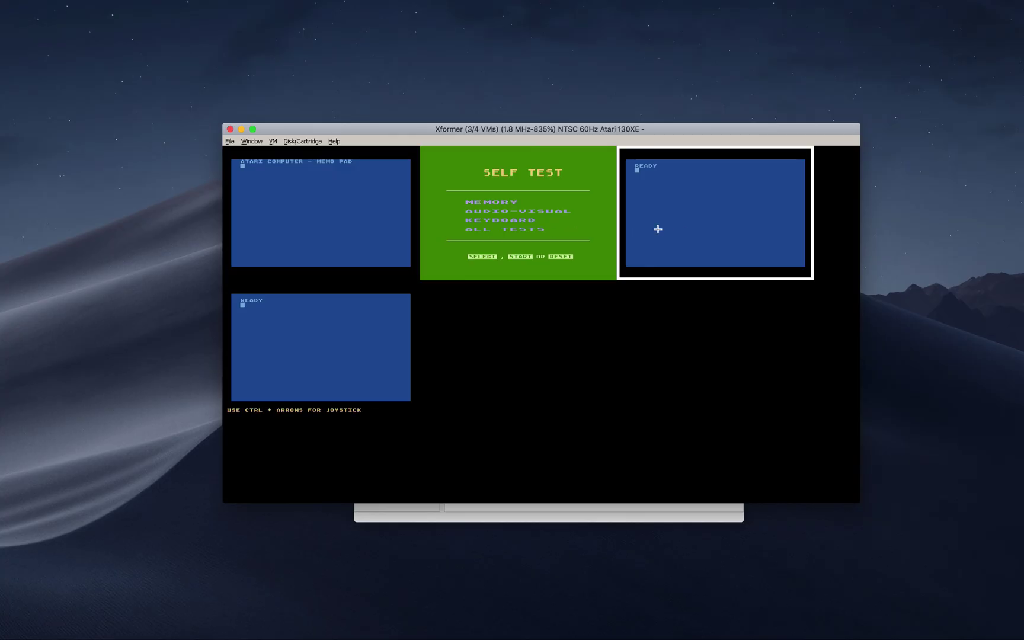
pyautogui.click(654, 232)
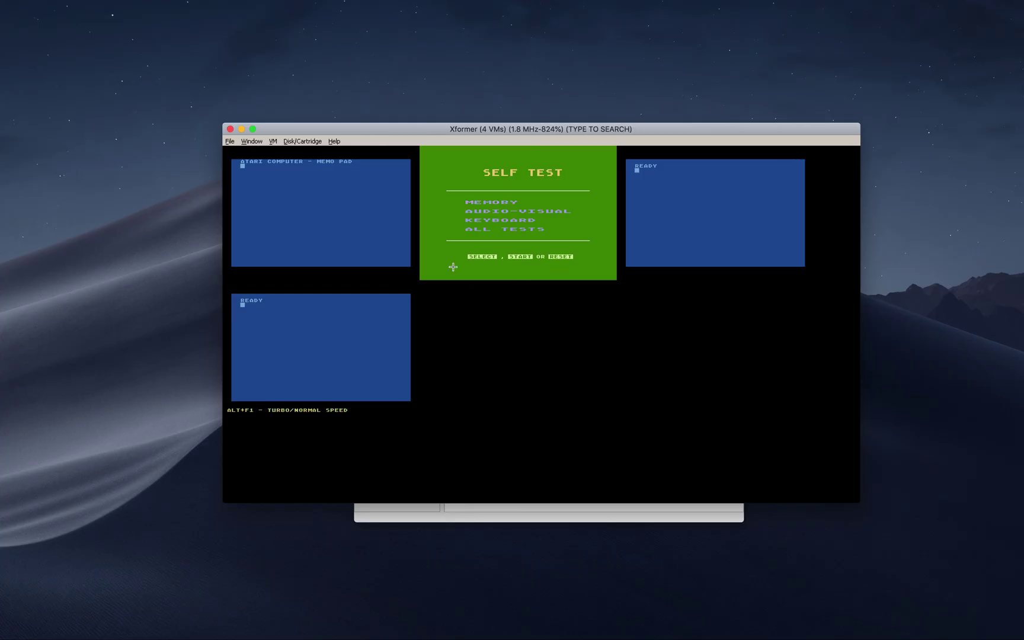
# Step: Type HELLO FROM PORTLAND in the enlarged Atari 800 Memo Pad, then return to tiled view
pyautogui.doubleClick(350, 227)
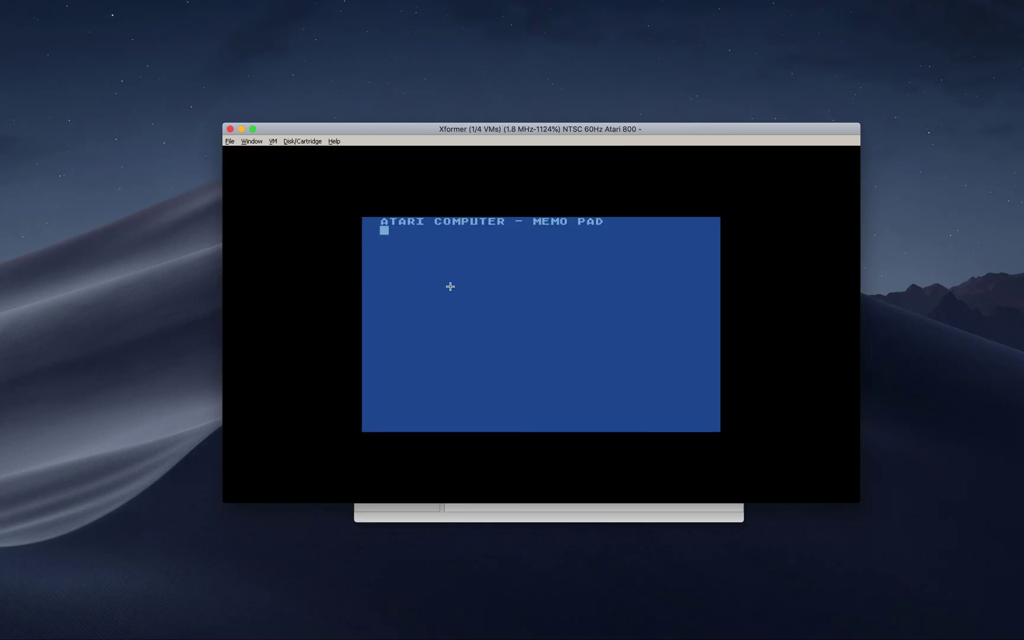
pyautogui.write('HELLO ')
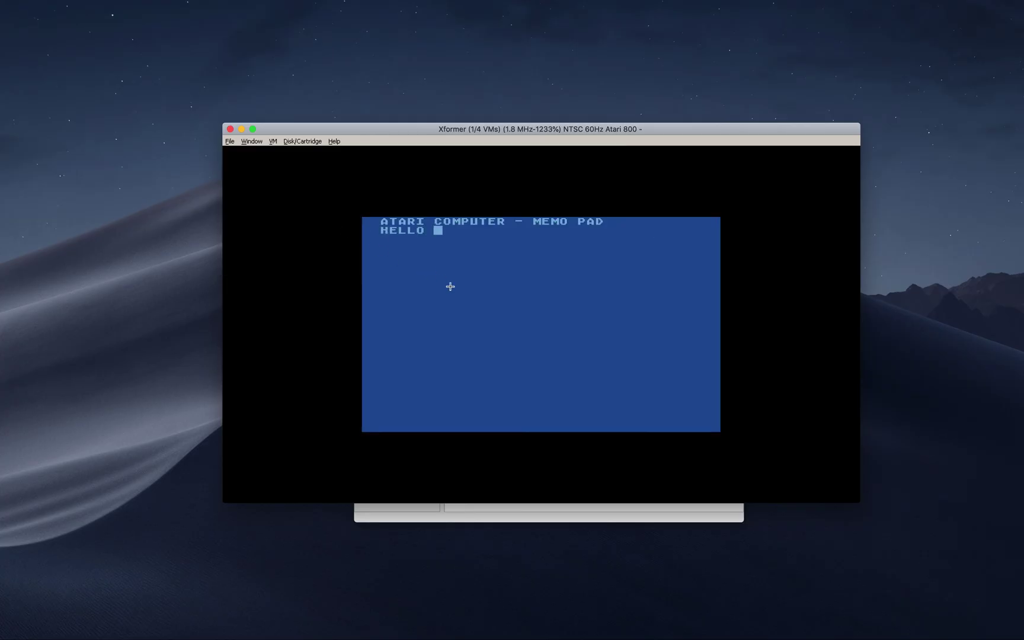
pyautogui.write('FROM PORTLAND')
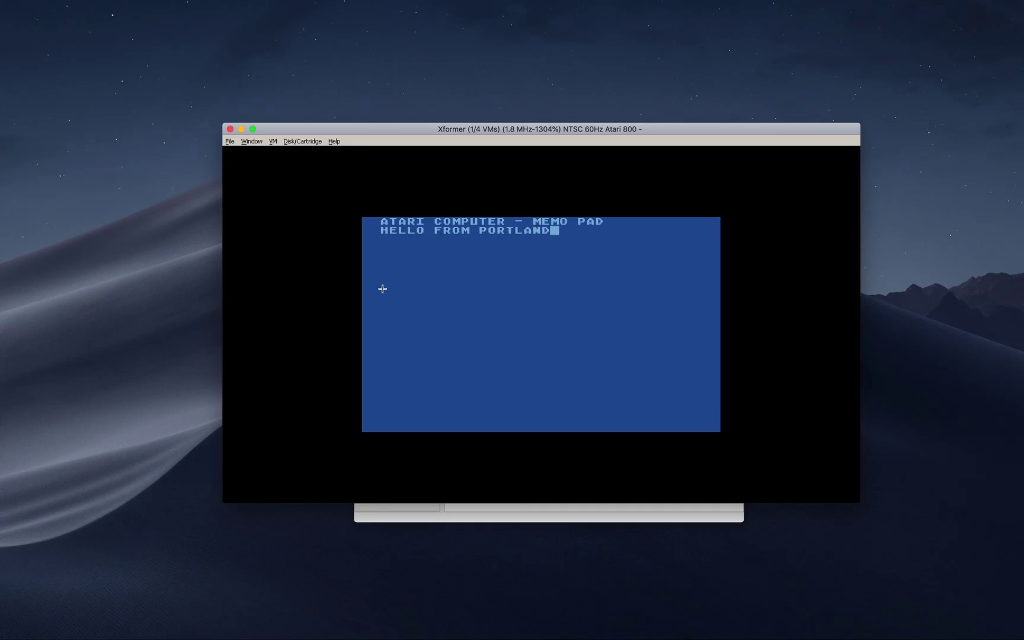
pyautogui.press('F5')
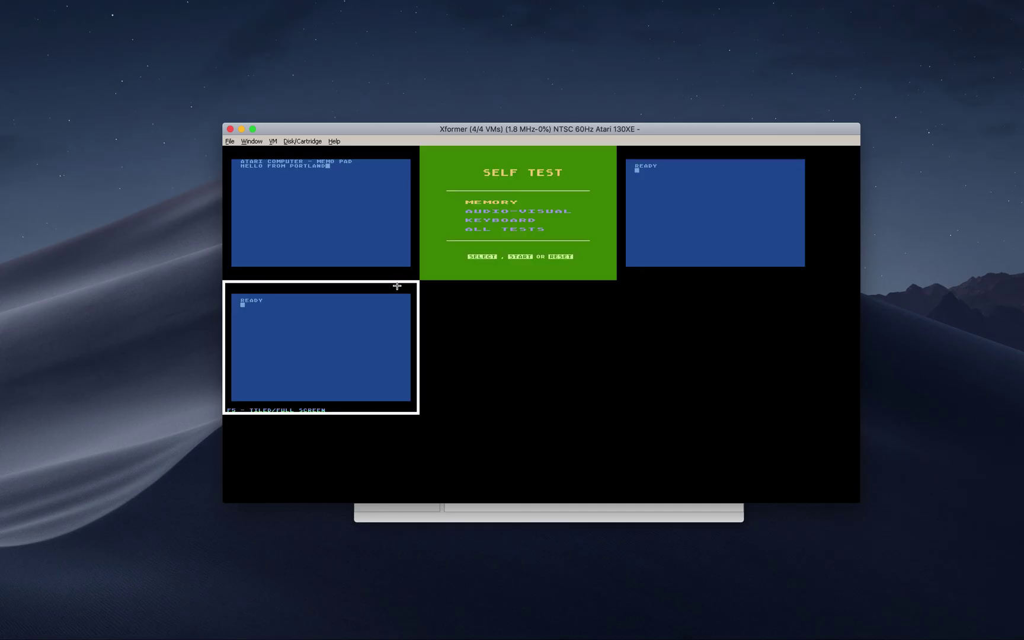
# Step: Quit Xformer and PlayOnMac, confirming the close, then reopen PlayOnMac.app
pyautogui.click(230, 129)
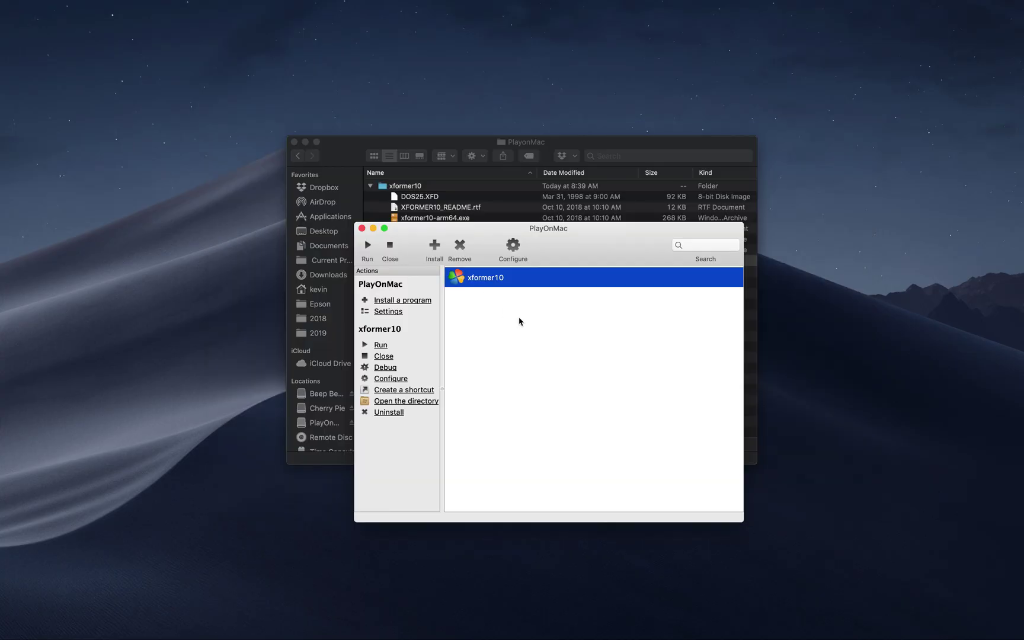
pyautogui.click(362, 232)
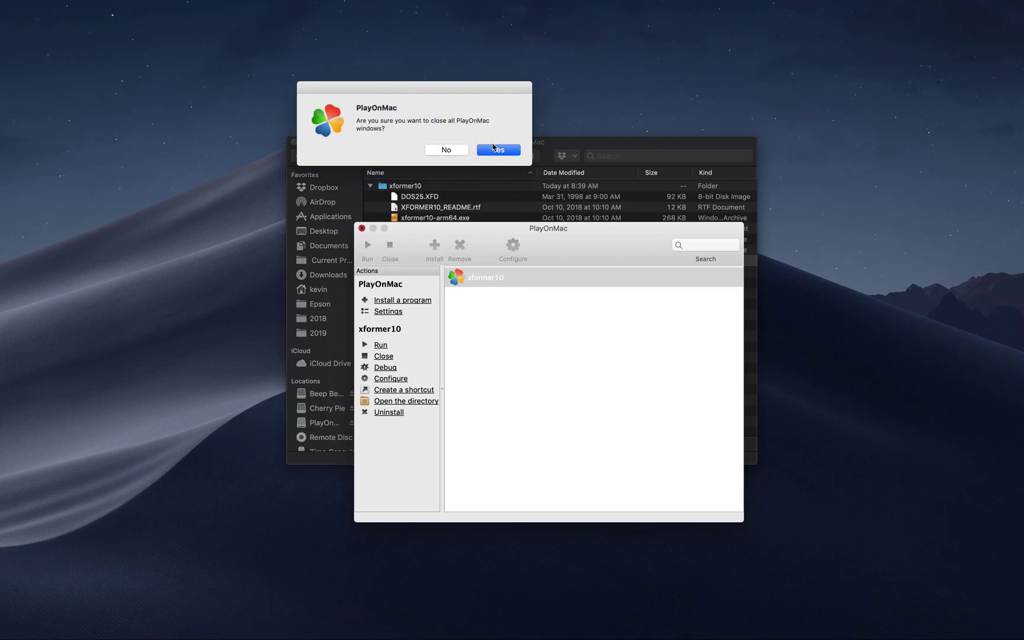
pyautogui.click(493, 151)
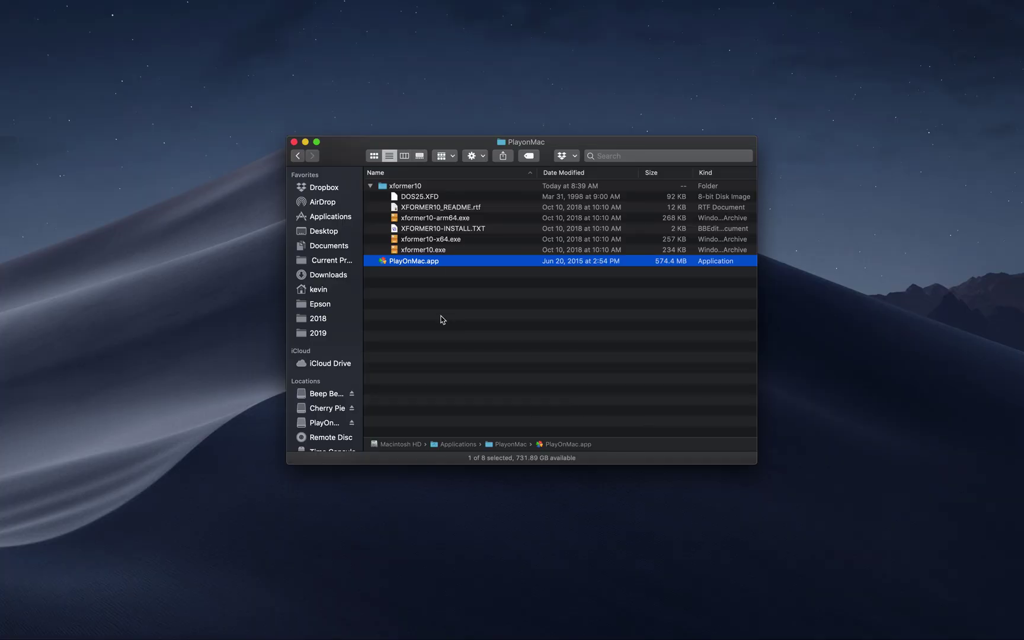
pyautogui.click(429, 263)
pyautogui.press('Escape')
pyautogui.doubleClick(415, 263)
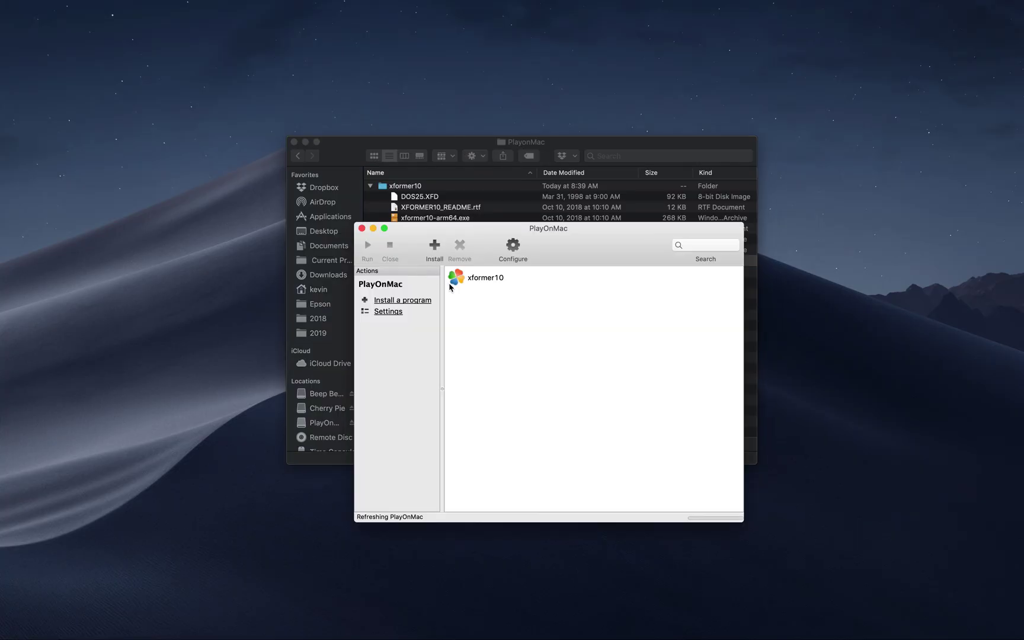
# Step: Run xformer10 again and enlarge the Memo Pad VM to confirm HELLO FROM PORTLAND persisted
pyautogui.click(458, 284)
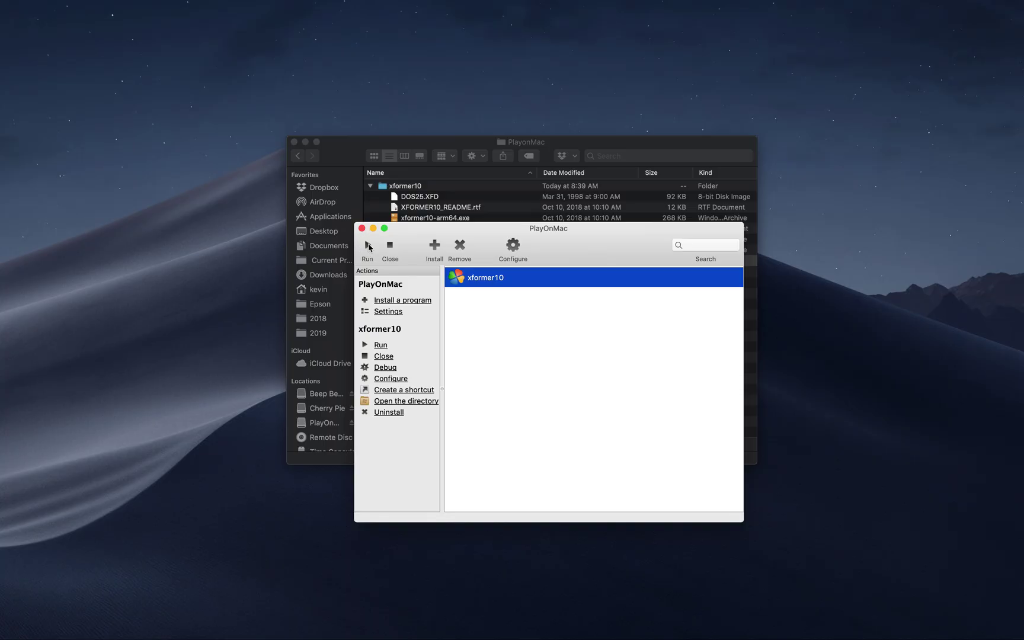
pyautogui.click(367, 246)
pyautogui.click(336, 190)
pyautogui.click(346, 191)
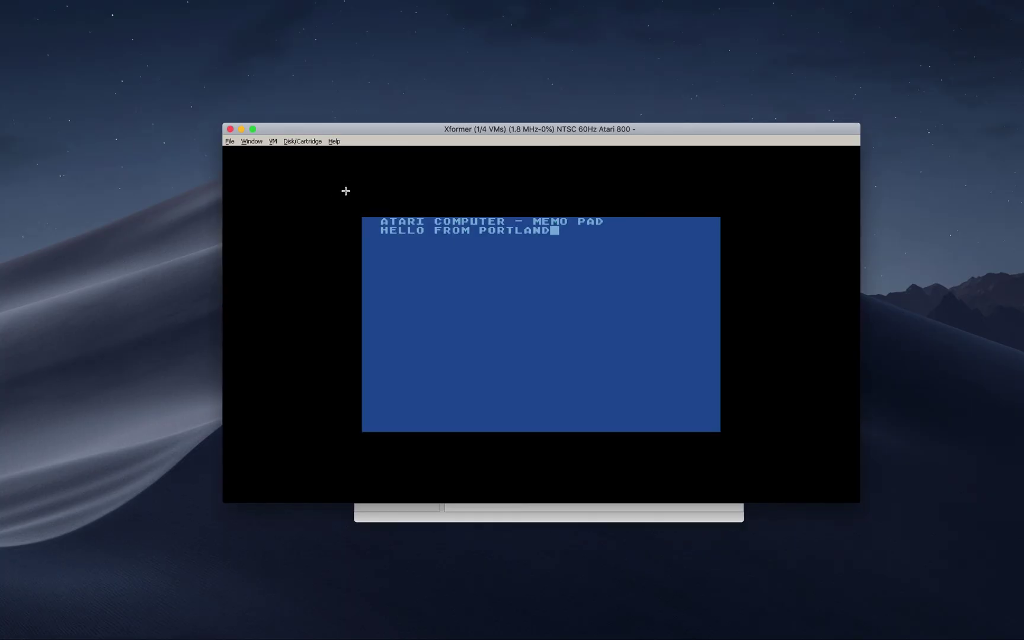